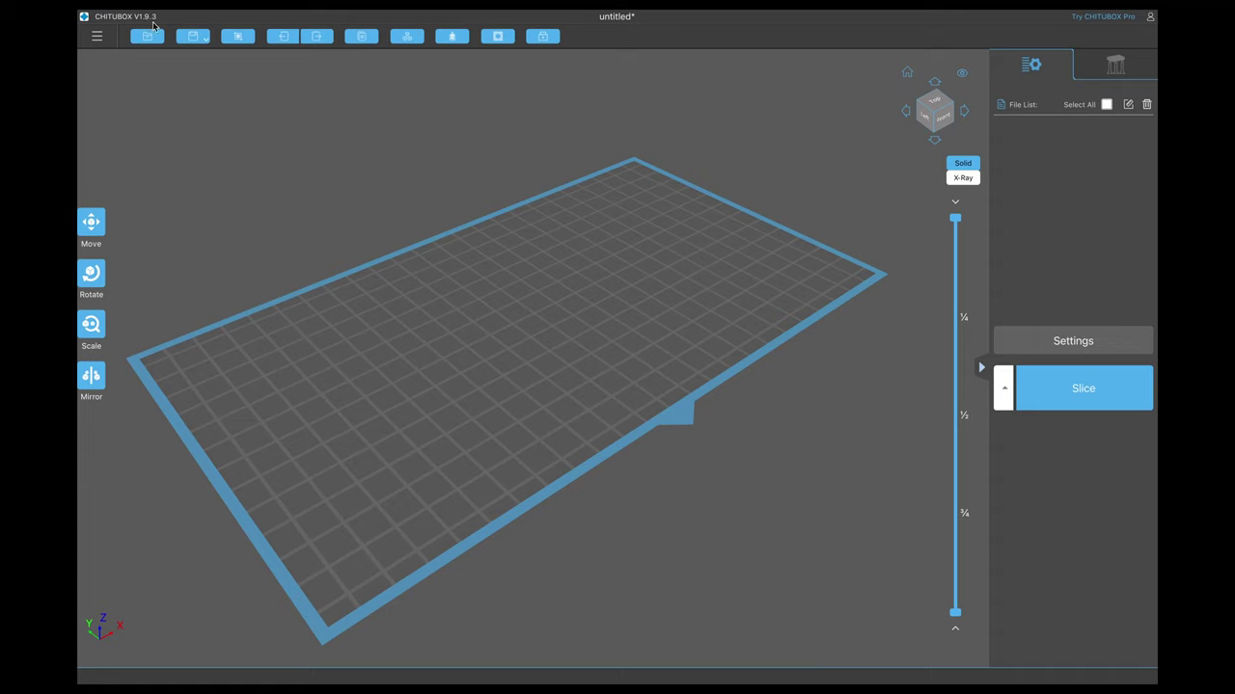
Select the Ewok model and view it from the front, then from an elevated angle.
click(98, 42)
mouse_move(124, 223)
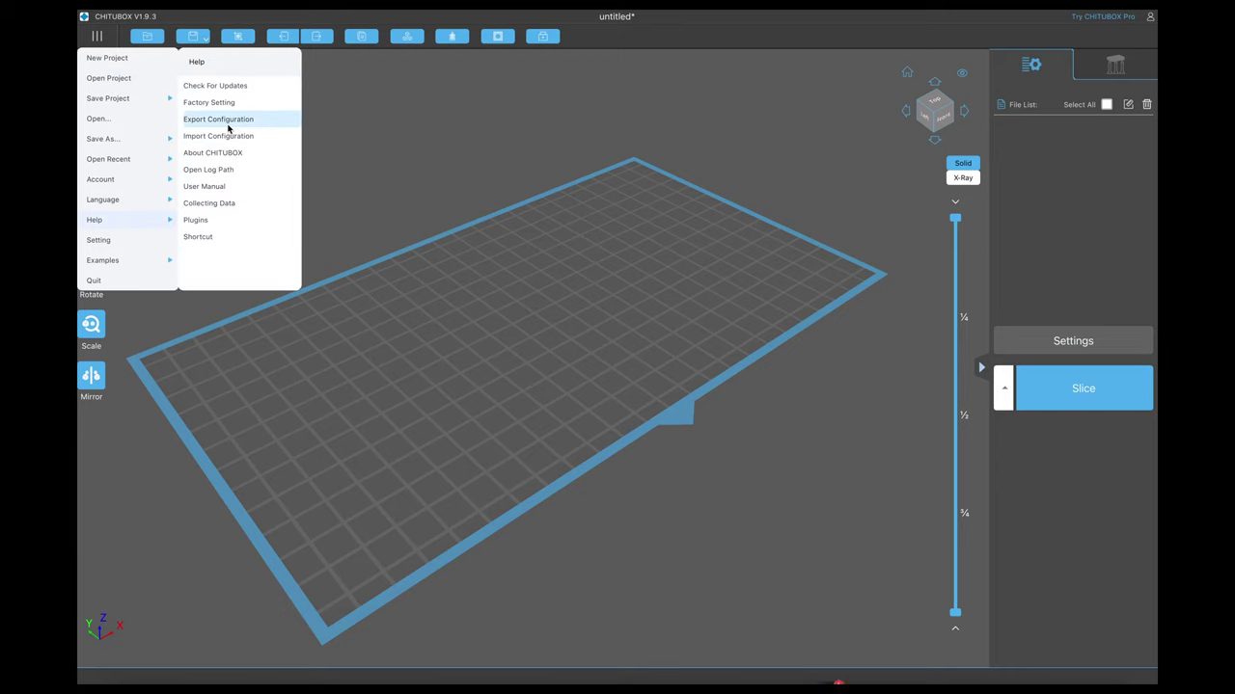
click(269, 86)
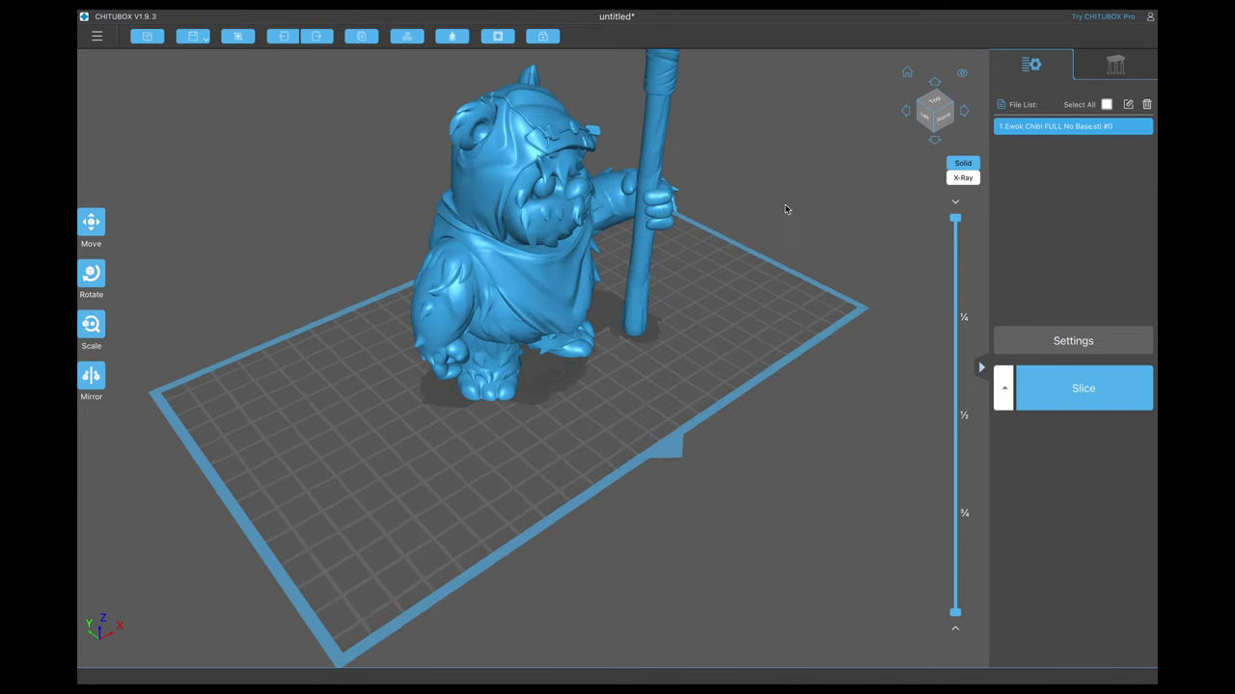
click(550, 186)
key(1)
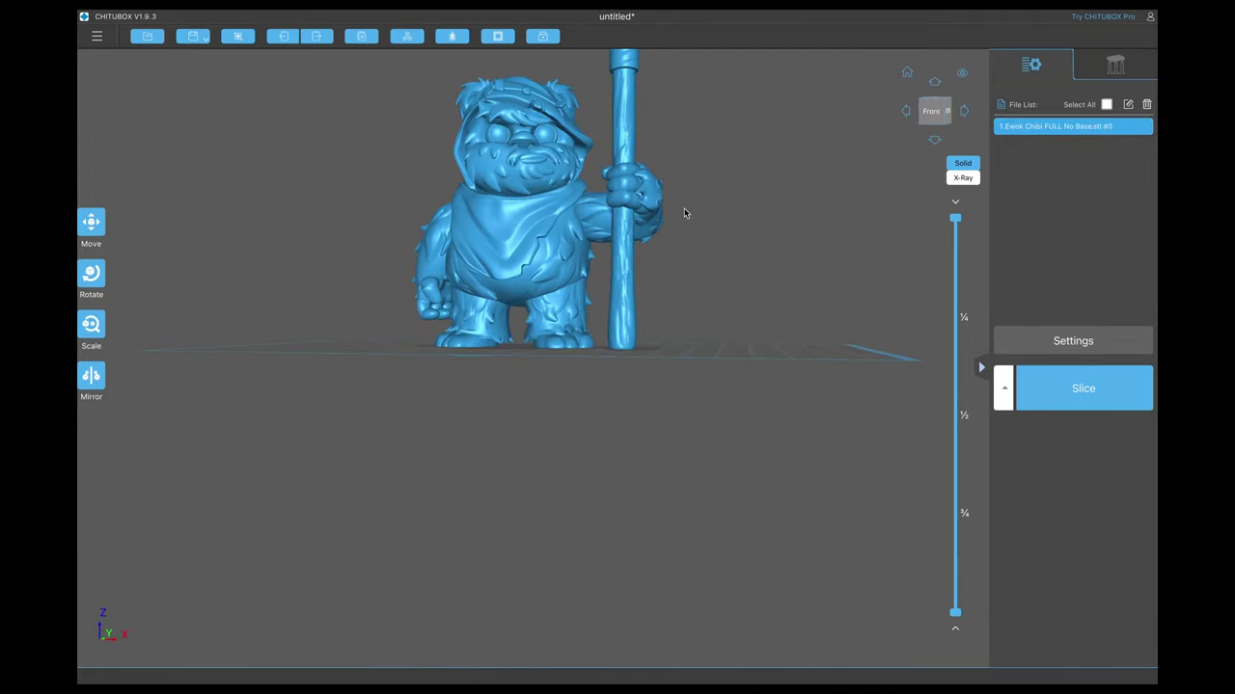
right_drag(683, 213, 887, 267)
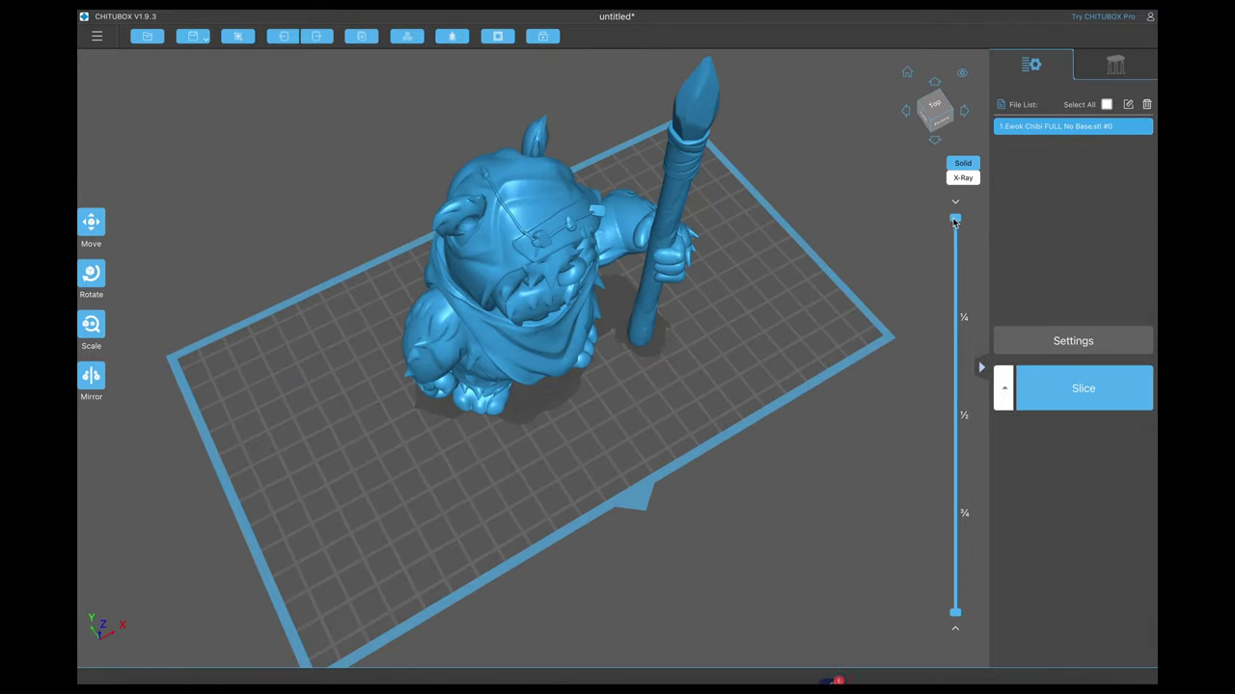
Clip down through the layers to inspect the solid interior, restore the full model, and slice it.
drag(955, 219, 954, 461)
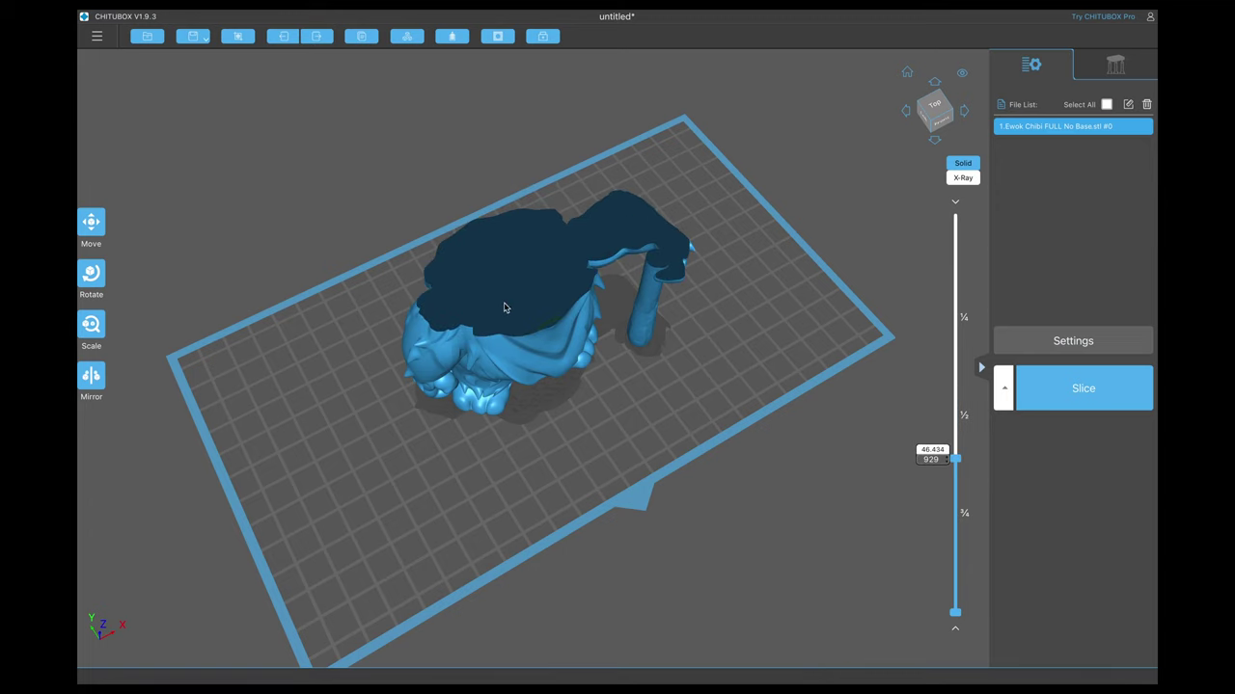
scroll(503, 307, up, 5)
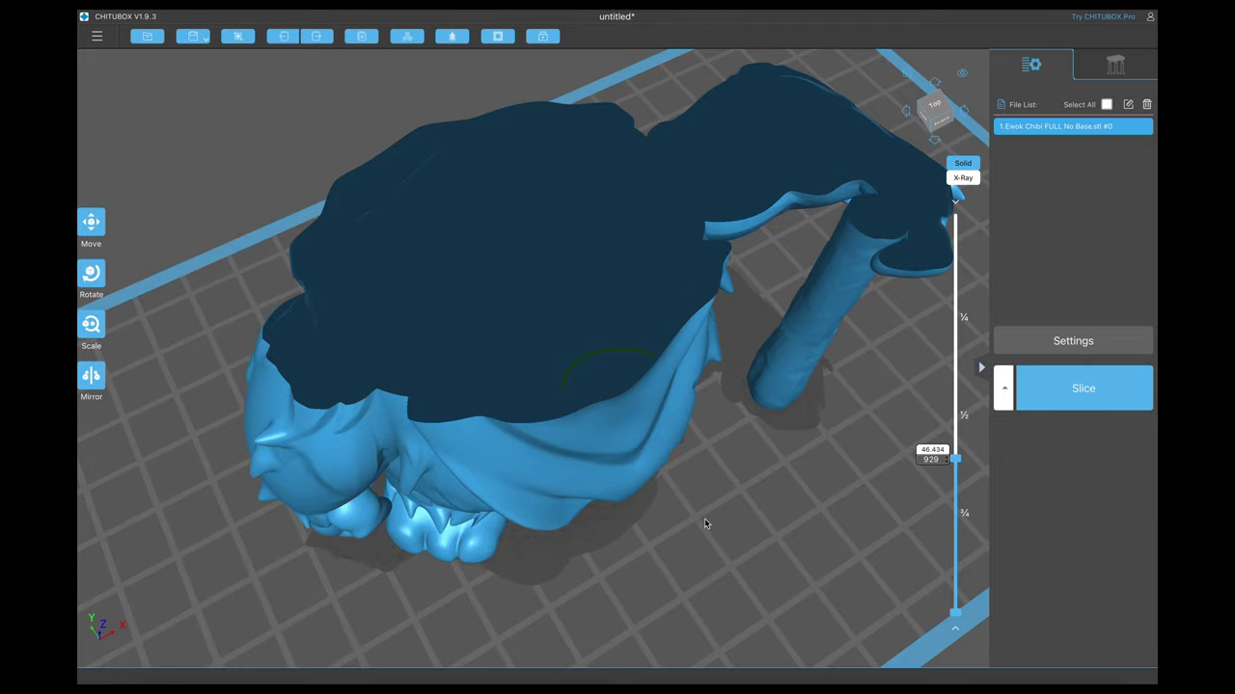
right_drag(704, 524, 716, 472)
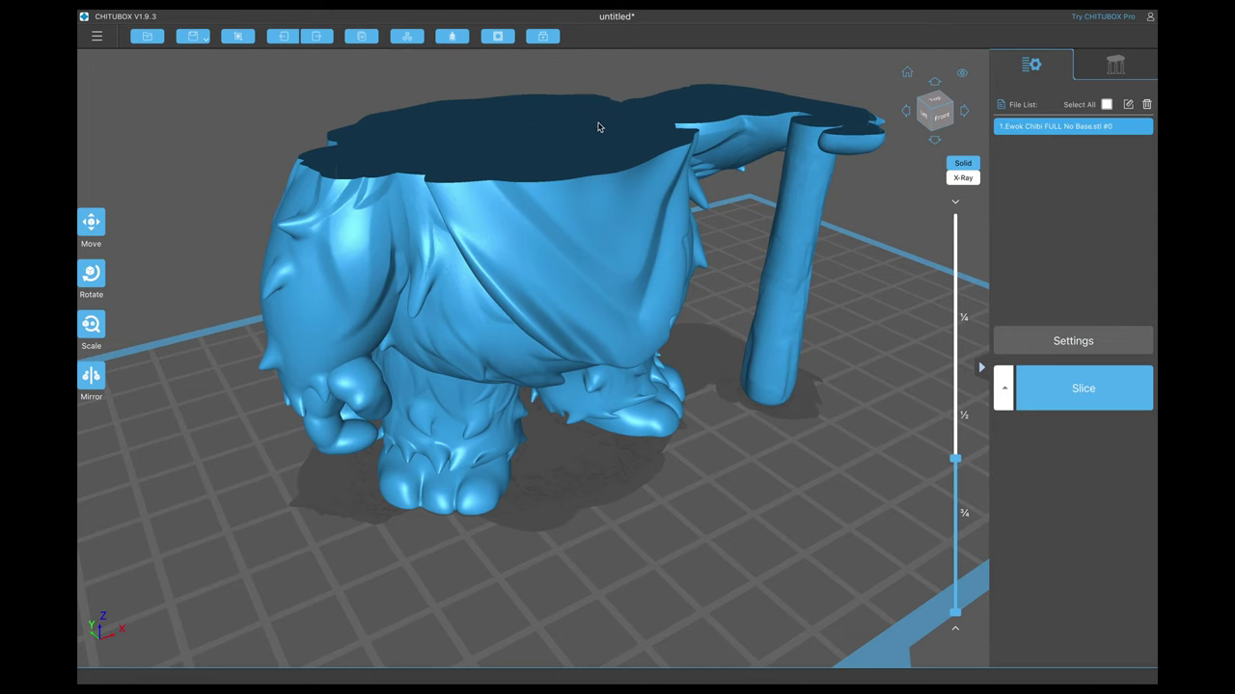
drag(951, 466, 953, 216)
scroll(883, 302, up, 1)
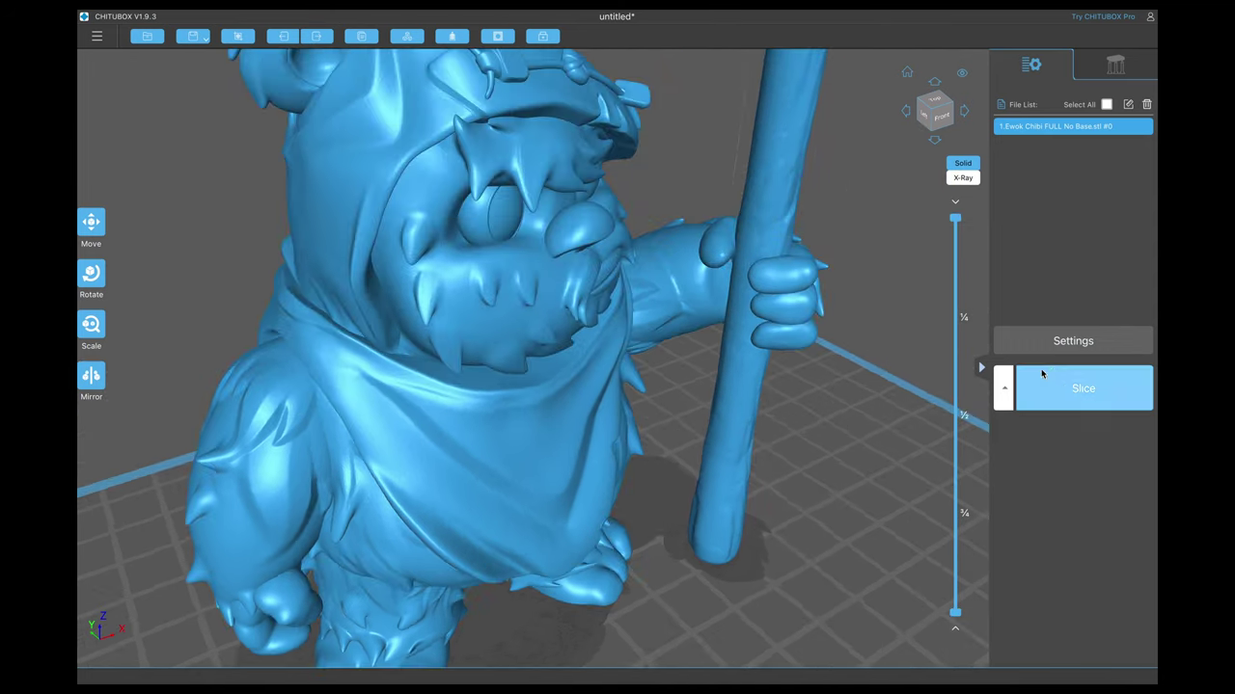
click(1042, 379)
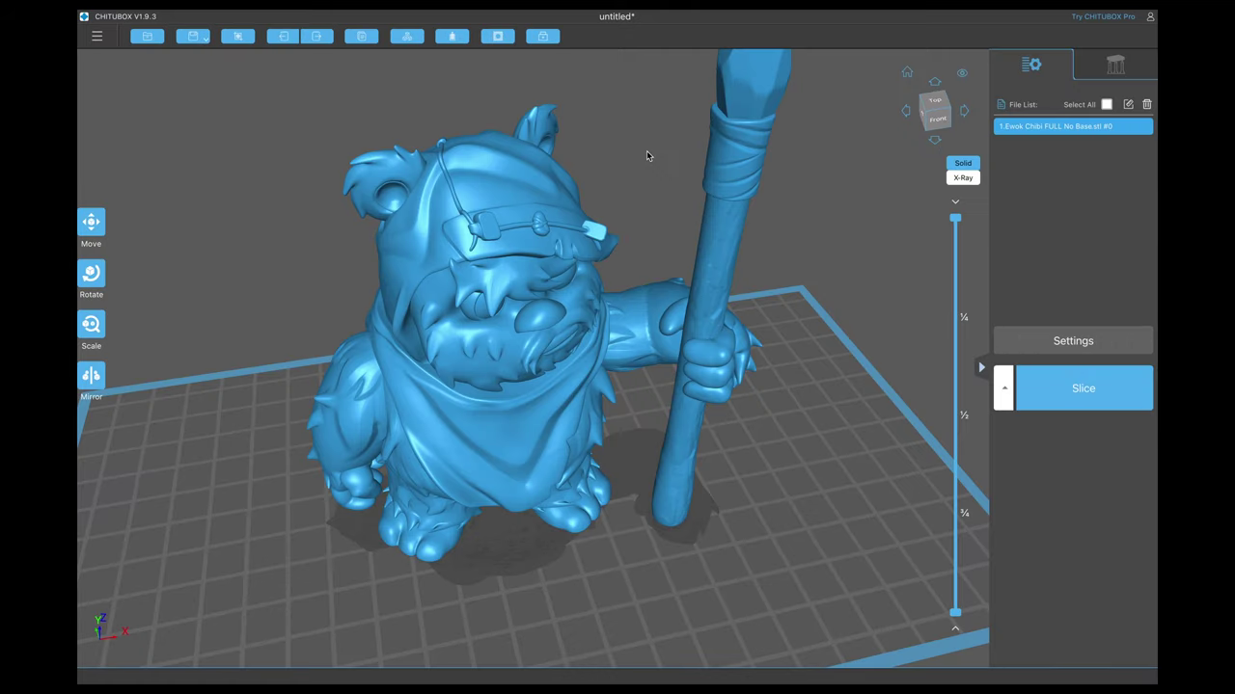
drag(647, 155, 644, 156)
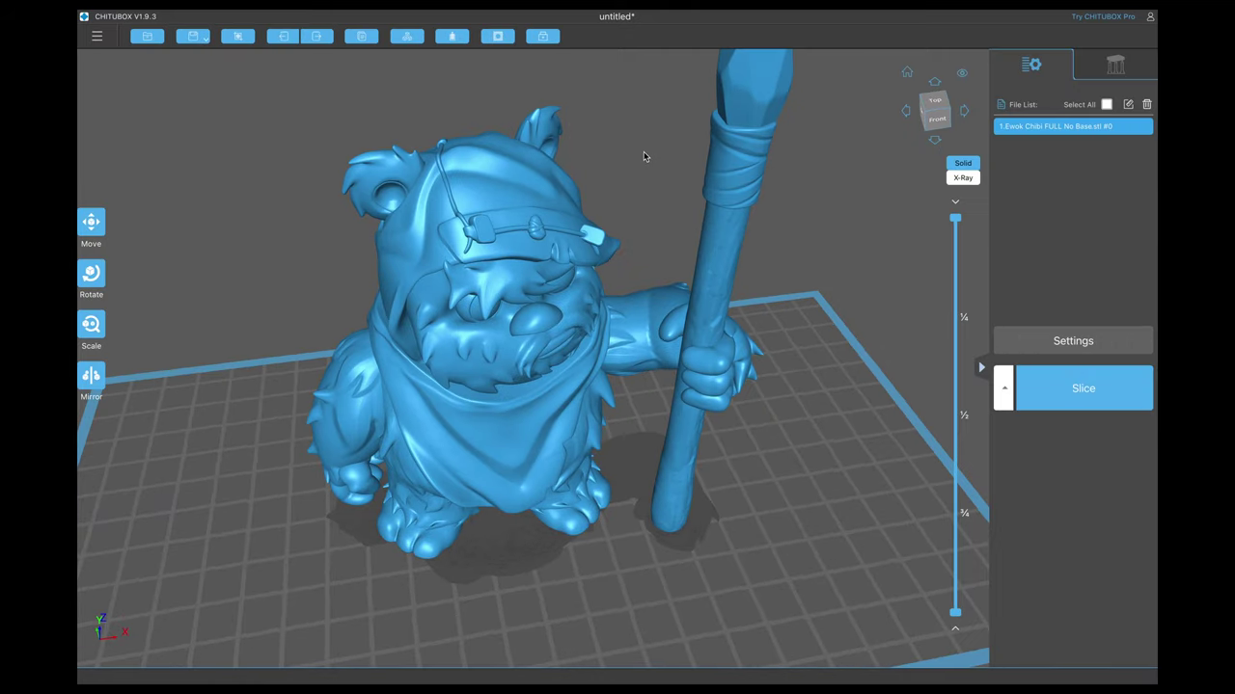
Hollow the Ewok with 2 mm walls and a precision value of 10.
click(452, 39)
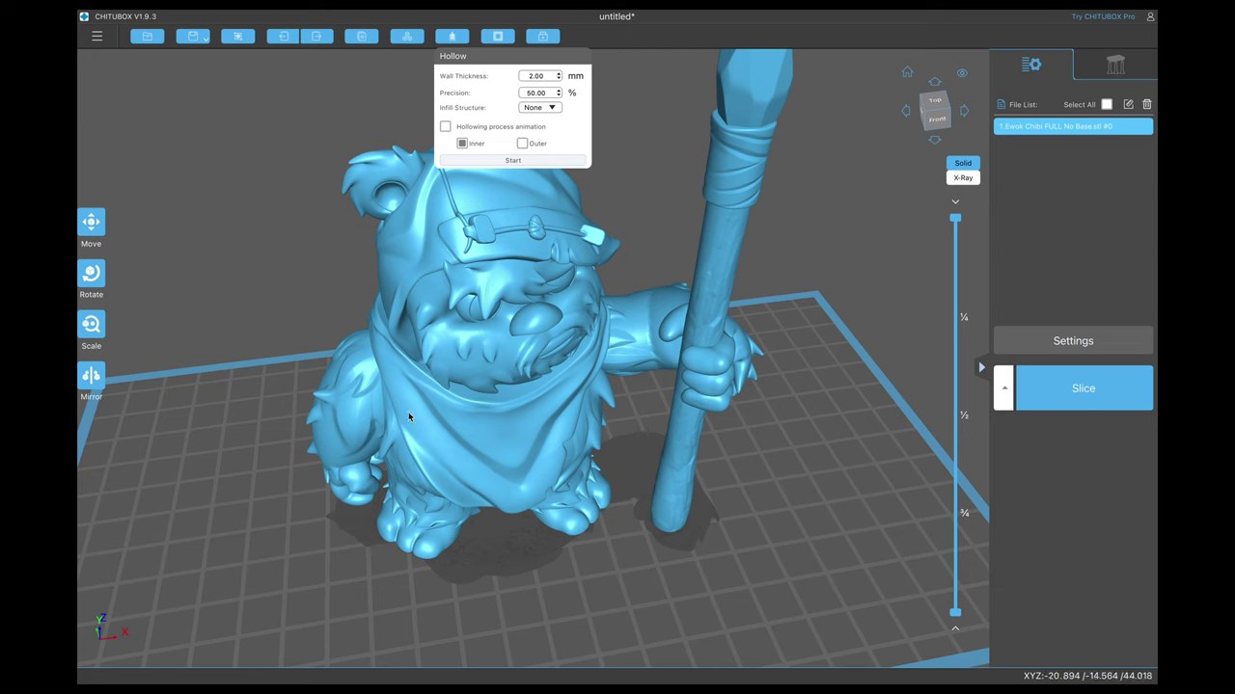
double_click(529, 94)
text(100)
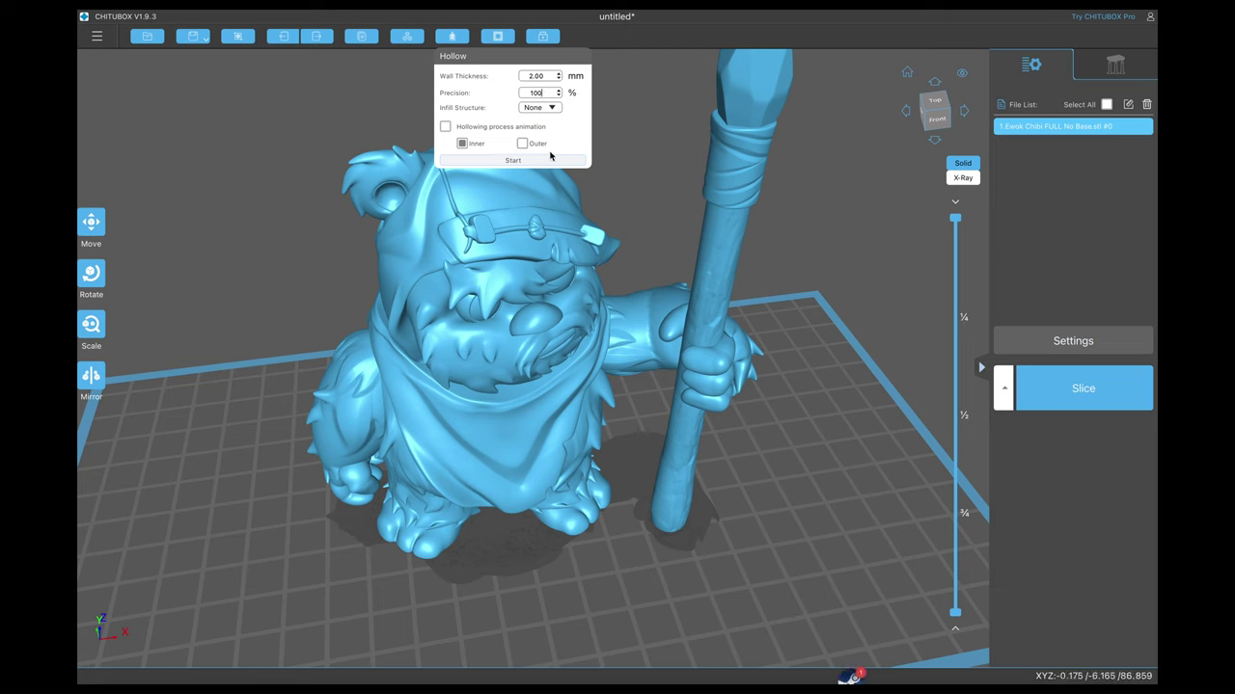
click(512, 160)
Cut down through the layers and view the empty hollow head from above.
drag(955, 218, 955, 375)
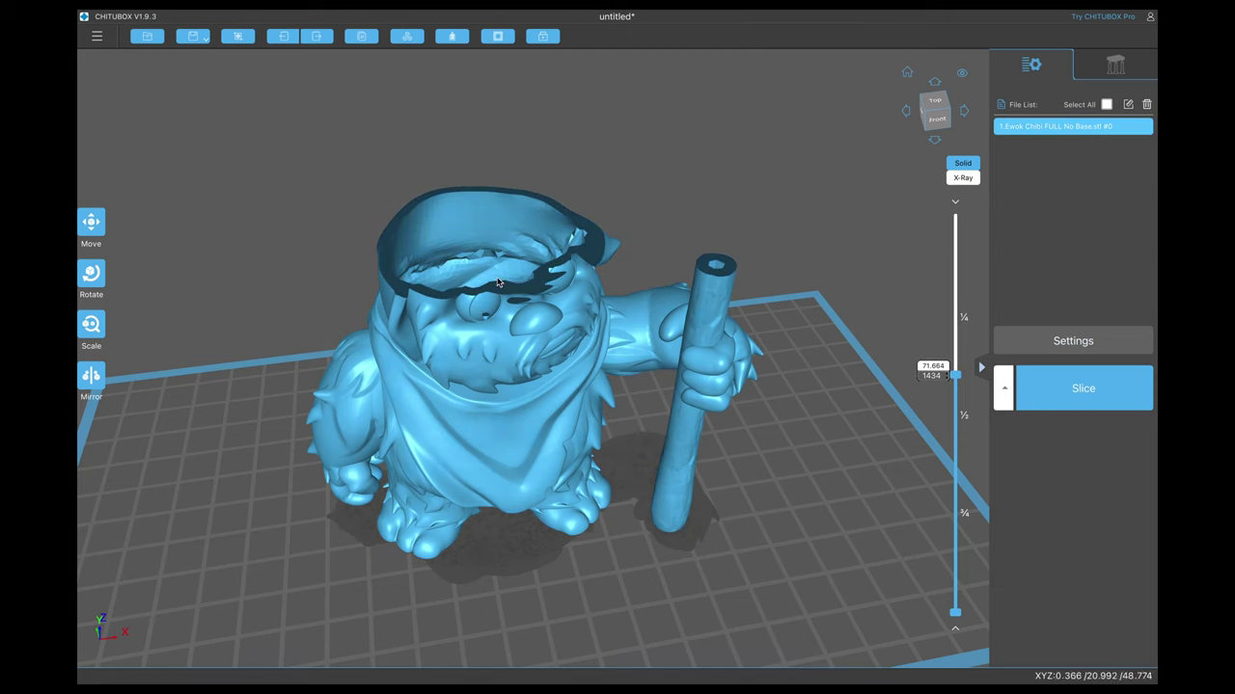
drag(614, 282, 579, 252)
scroll(580, 251, up, 5)
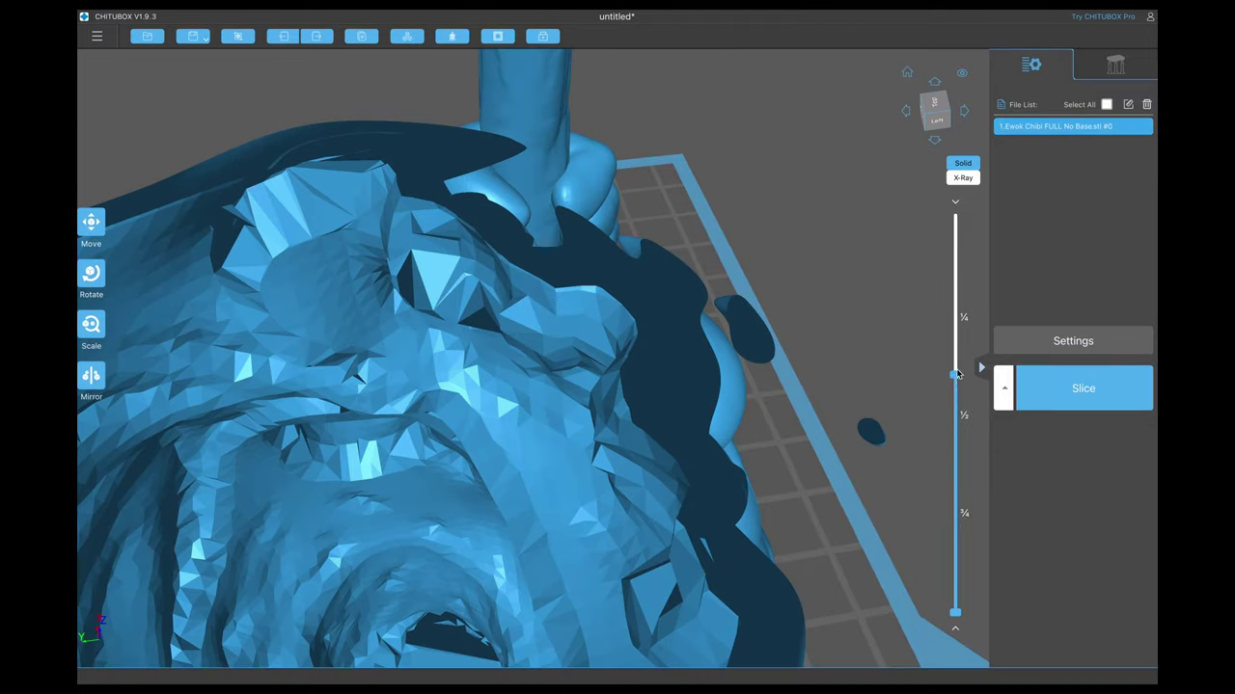
drag(955, 375, 960, 411)
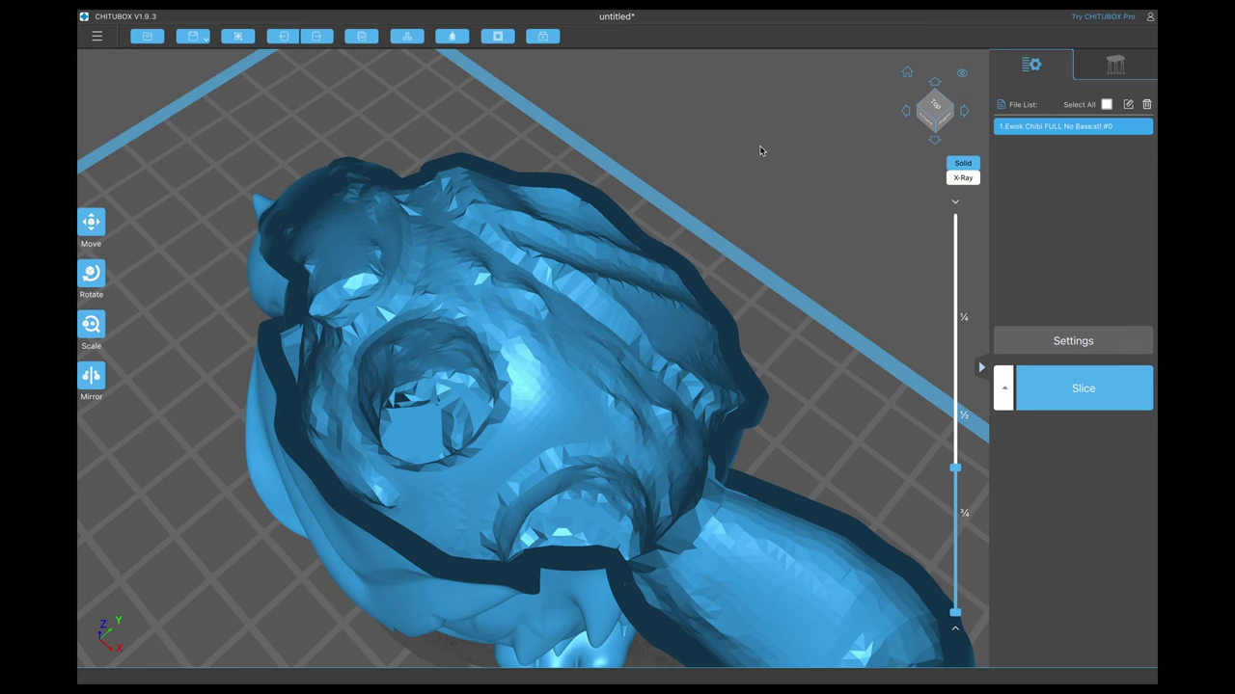
Re-hollow the Ewok using the Grid3D infill structure.
click(452, 39)
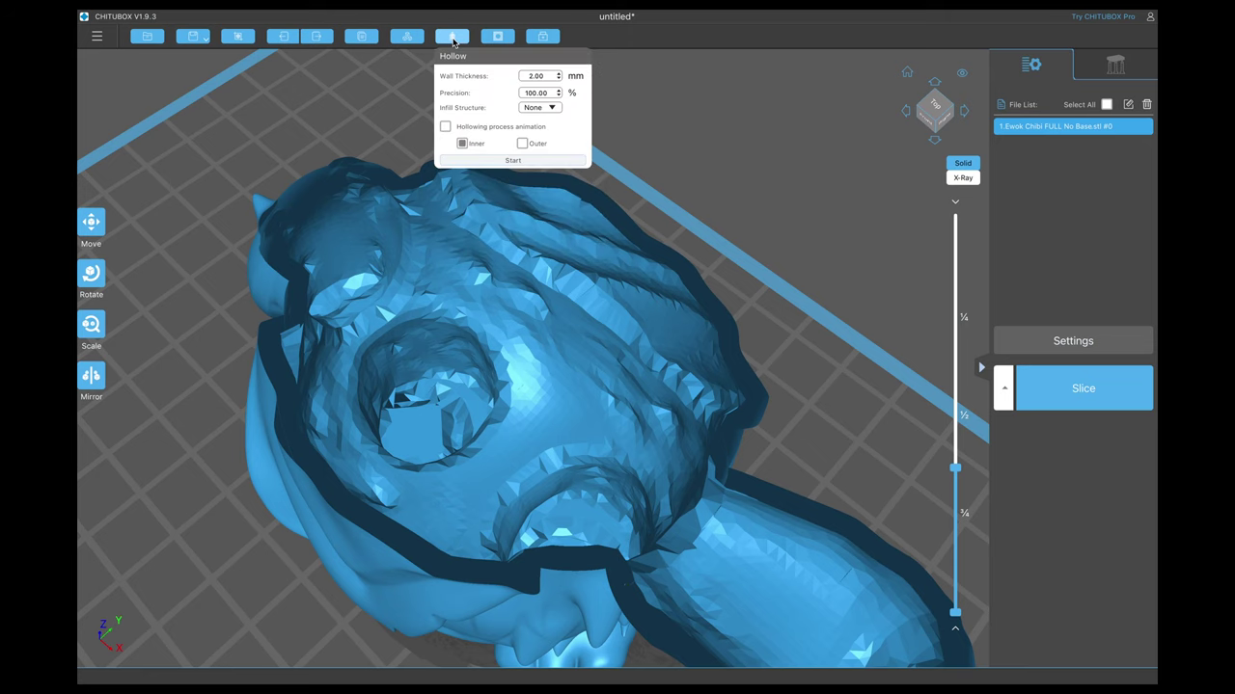
click(553, 108)
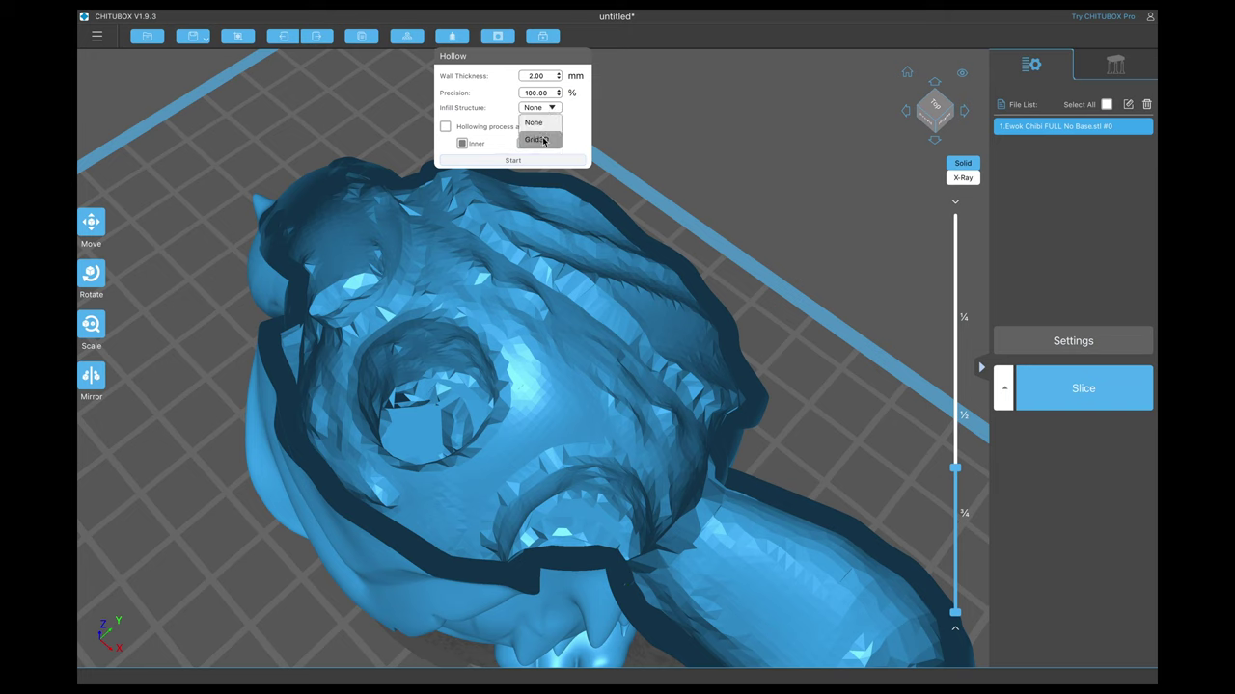
click(553, 142)
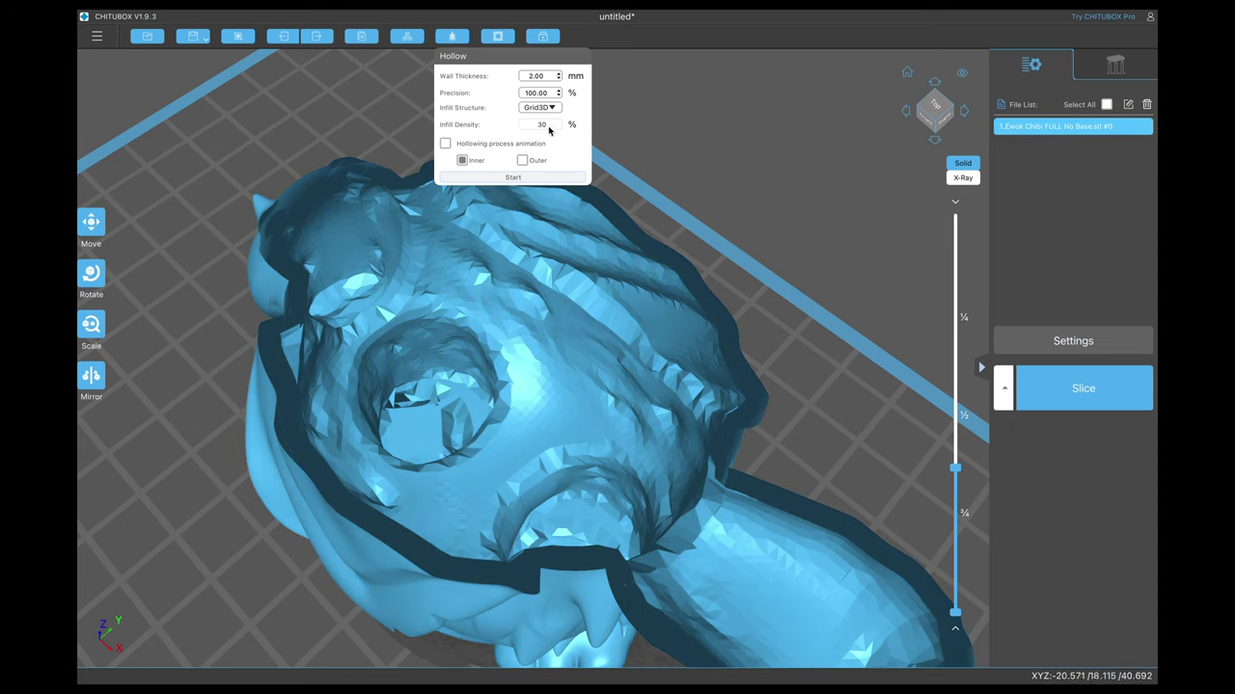
click(530, 178)
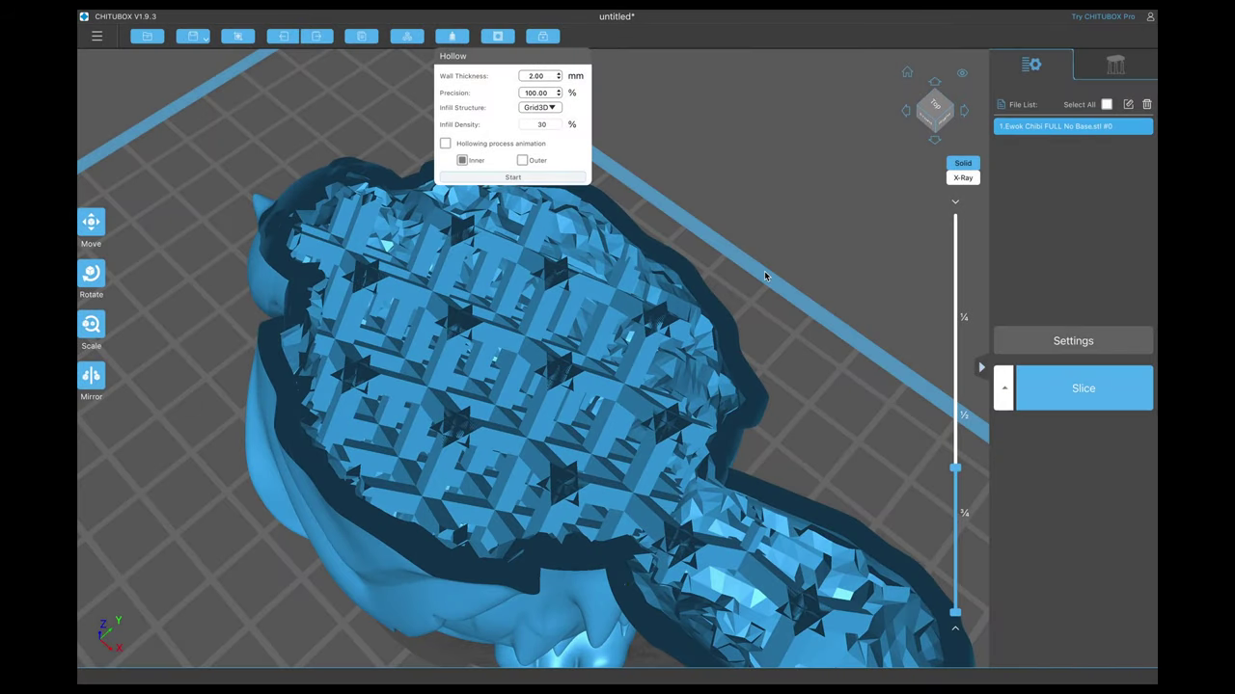
Inspect the lattice infill from an angled side view and through the cut layers.
right_drag(852, 430, 782, 250)
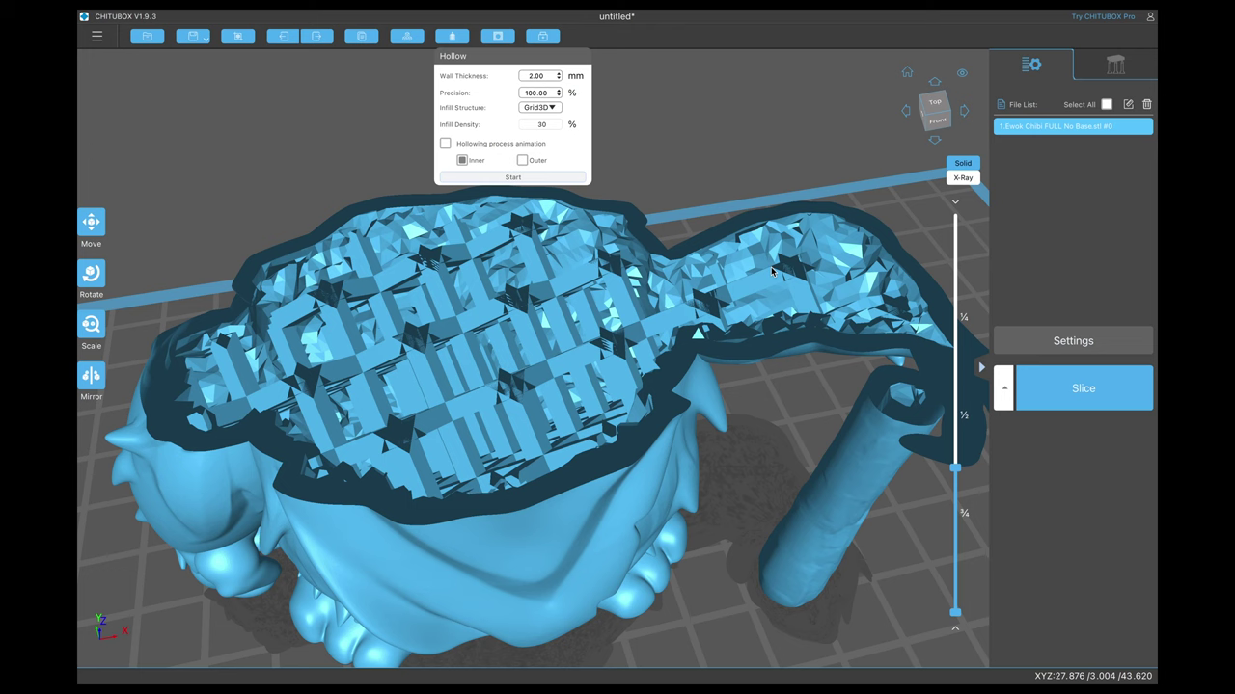
mouse_move(955, 468)
mouse_down()
mouse_move(955, 440)
mouse_move(955, 476)
mouse_up()
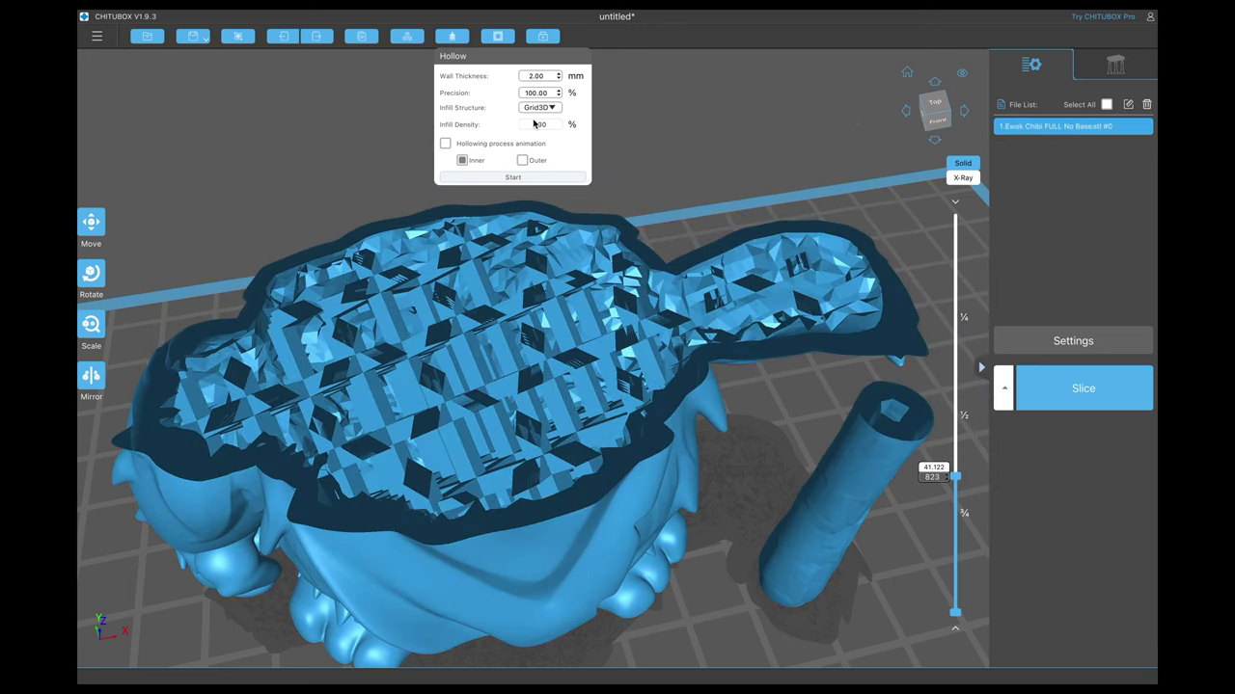
drag(692, 164, 706, 186)
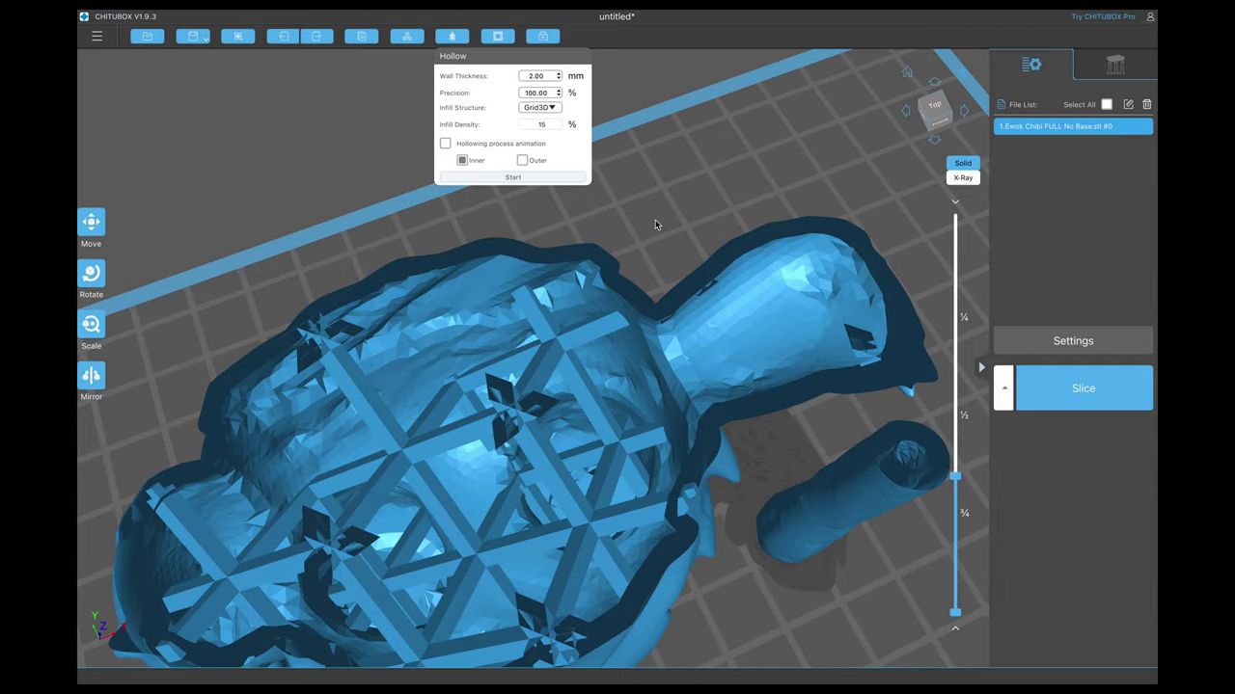
Set the Grid3D infill density to 75%, re-hollow, and view the denser lattice.
drag(655, 225, 737, 132)
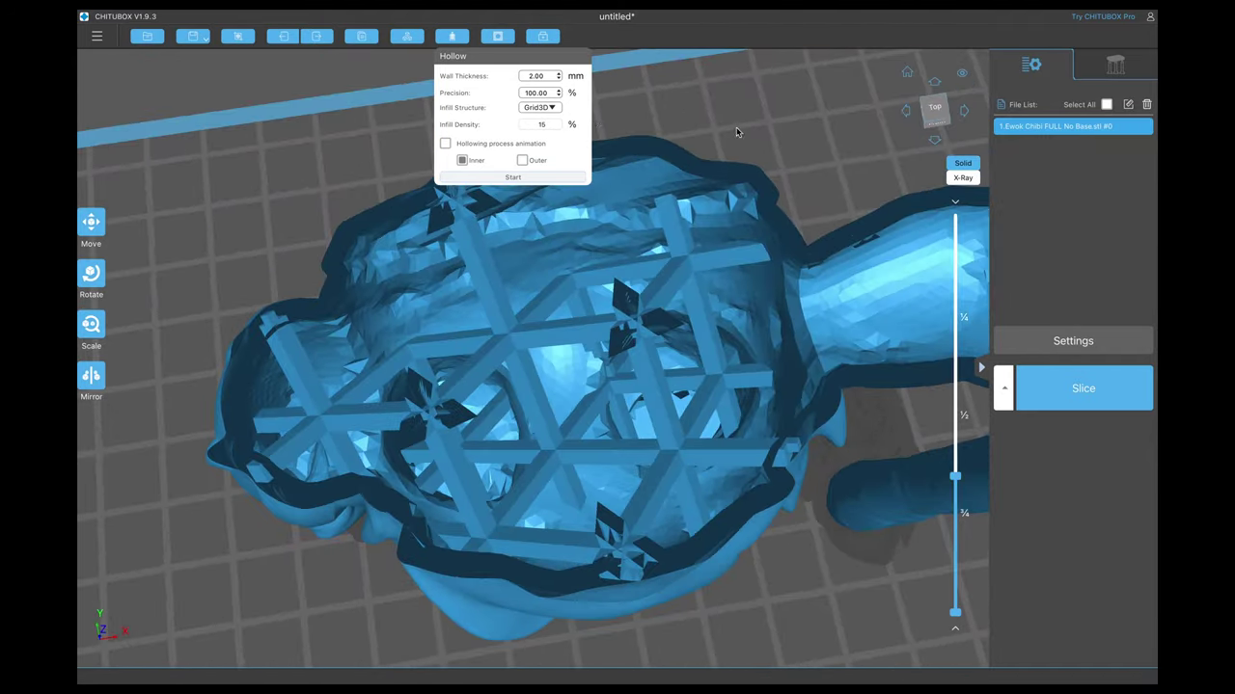
double_click(533, 126)
click(512, 178)
drag(689, 96, 619, 87)
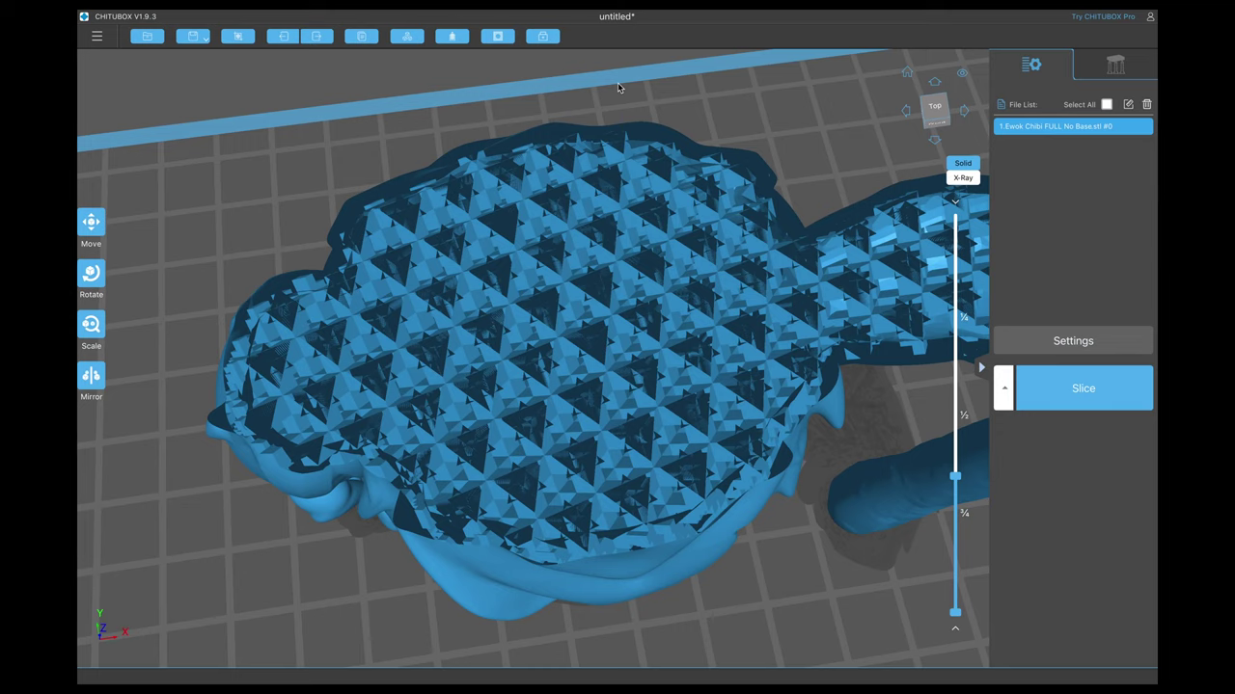
click(452, 35)
Set infill to None and precision to 50, re-hollow, and show the full uncut model.
click(546, 108)
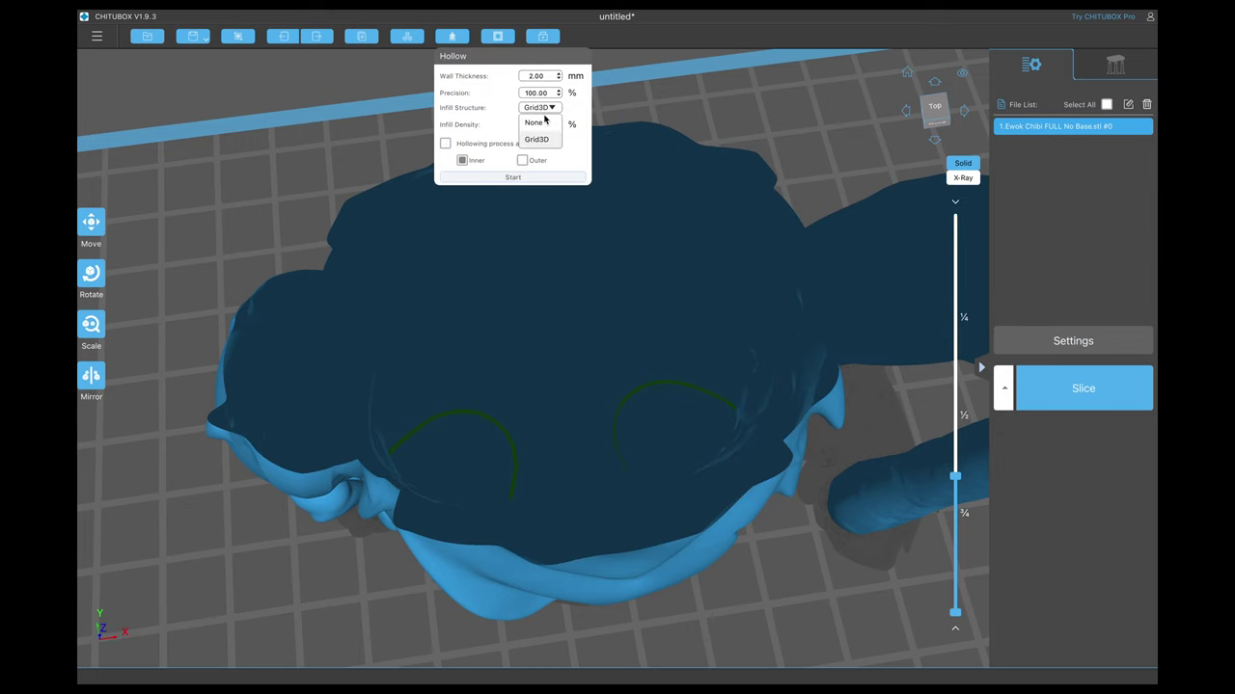
click(542, 123)
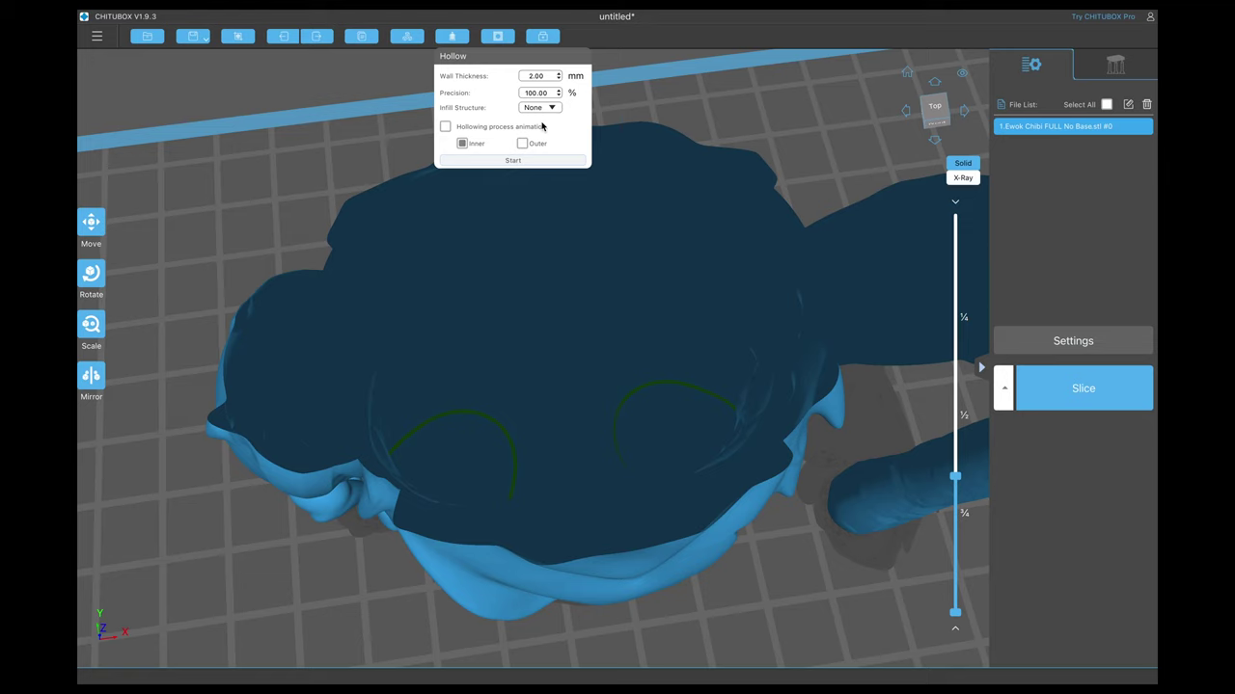
double_click(544, 94)
text(50)
click(511, 162)
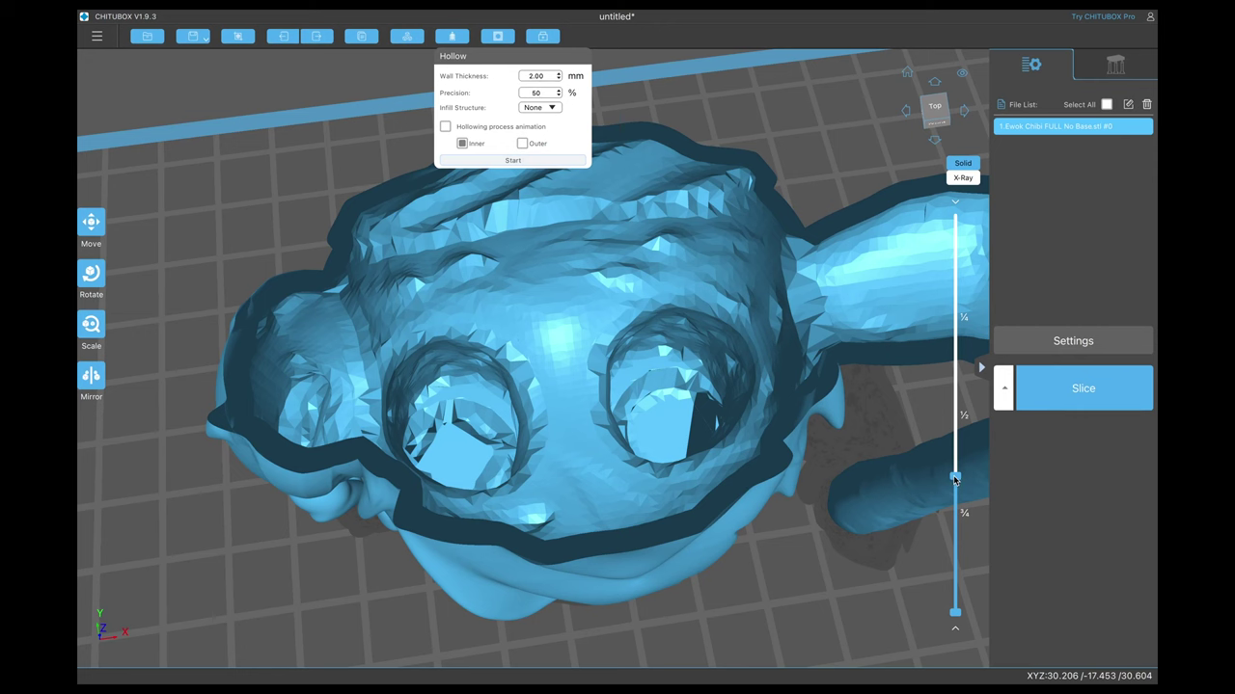
drag(954, 479, 946, 212)
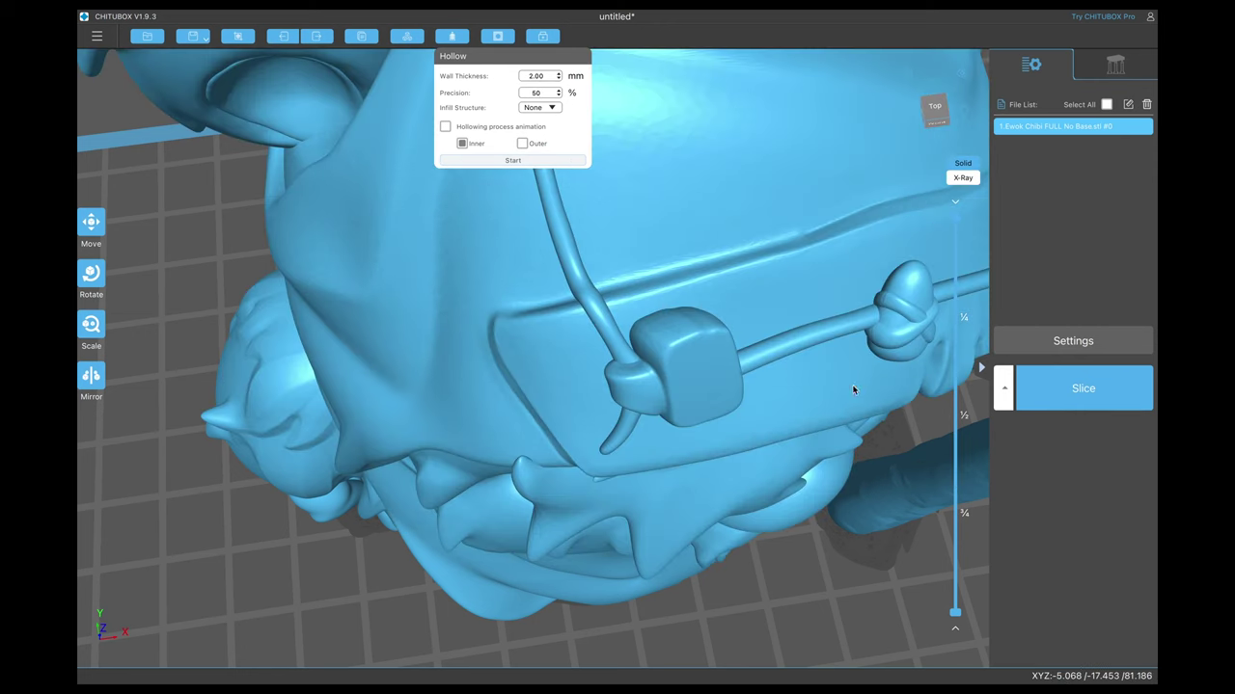
Choose the heavy support preset and cut the view down to the hollow head.
click(1111, 68)
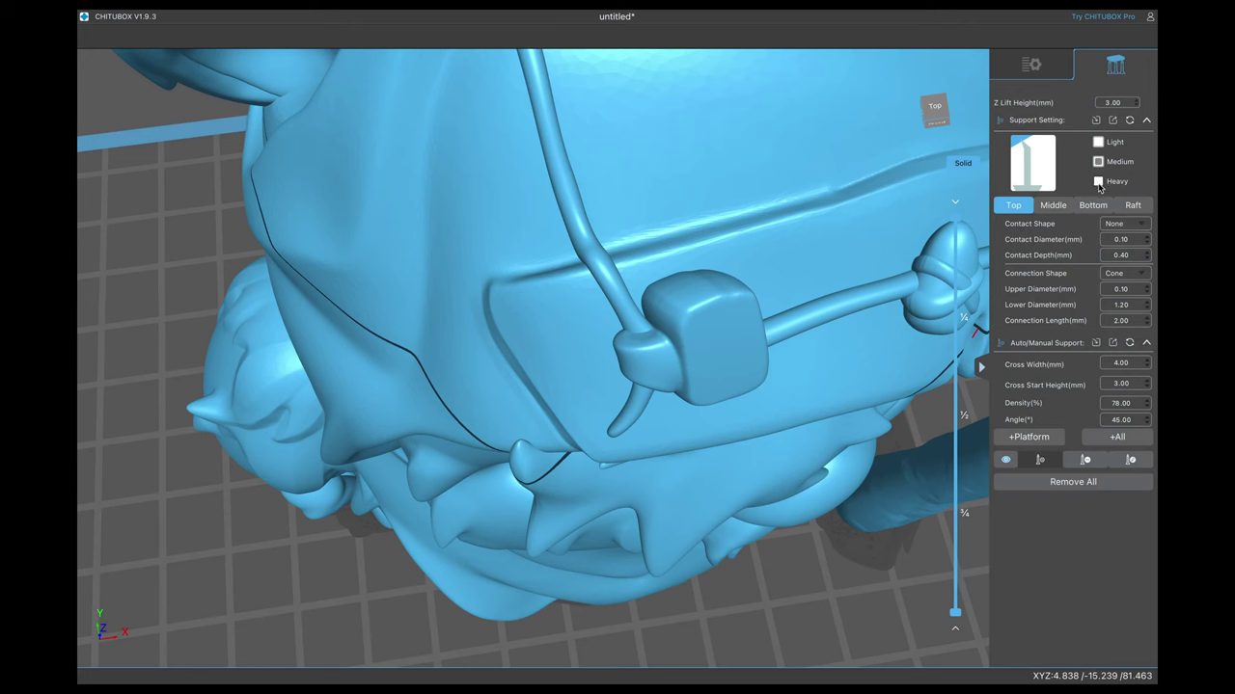
click(1097, 182)
click(846, 607)
mouse_move(825, 630)
mouse_down()
mouse_move(798, 606)
mouse_move(797, 467)
mouse_move(813, 435)
mouse_up()
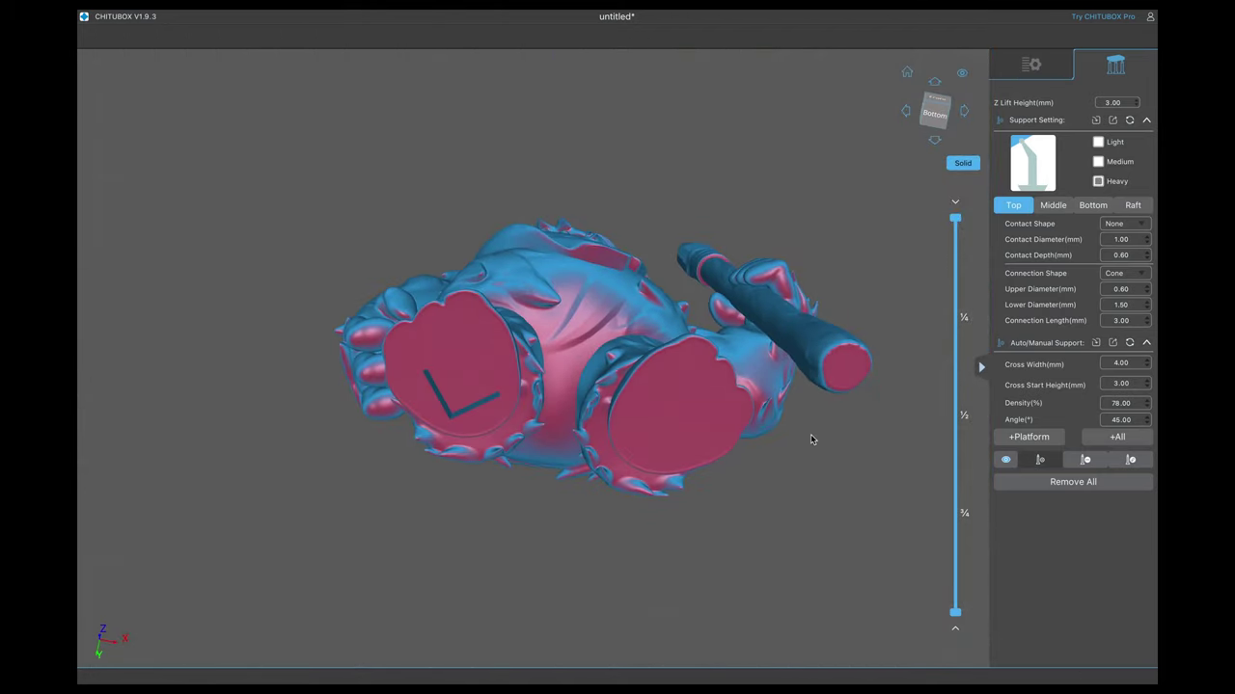
mouse_move(955, 612)
drag(955, 612, 940, 363)
scroll(518, 442, up, 5)
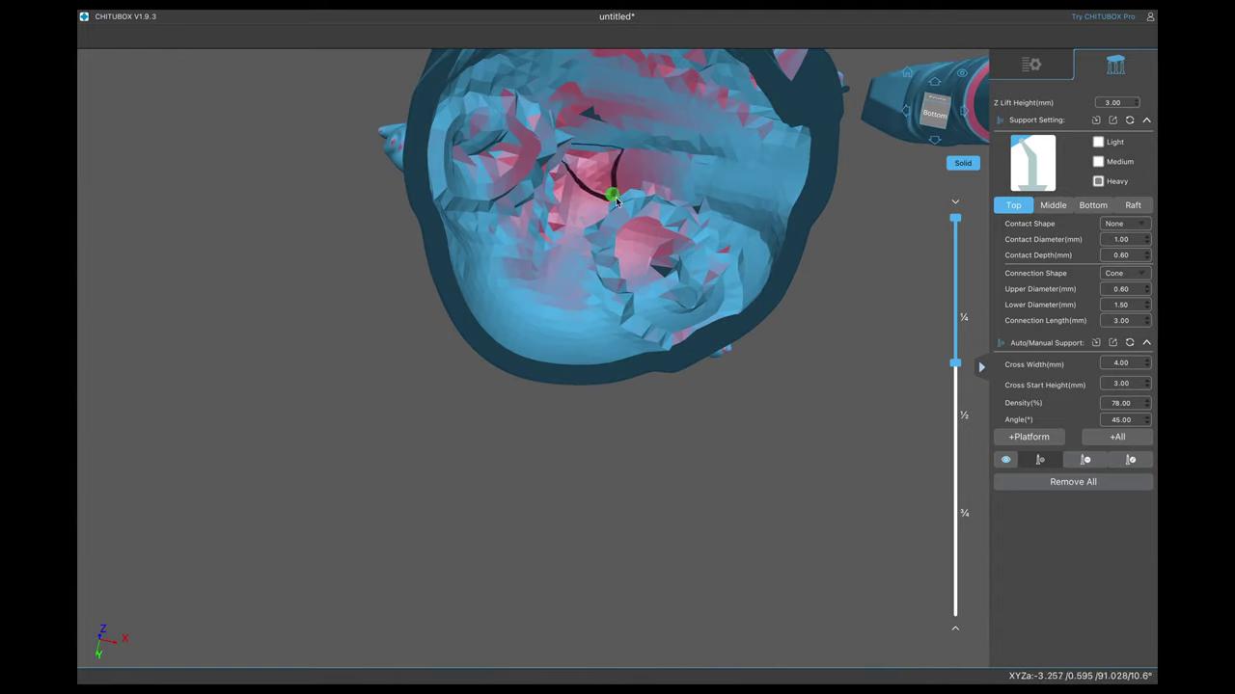
Place seven manual support points across the inner surface and rim of the hollow head.
click(643, 220)
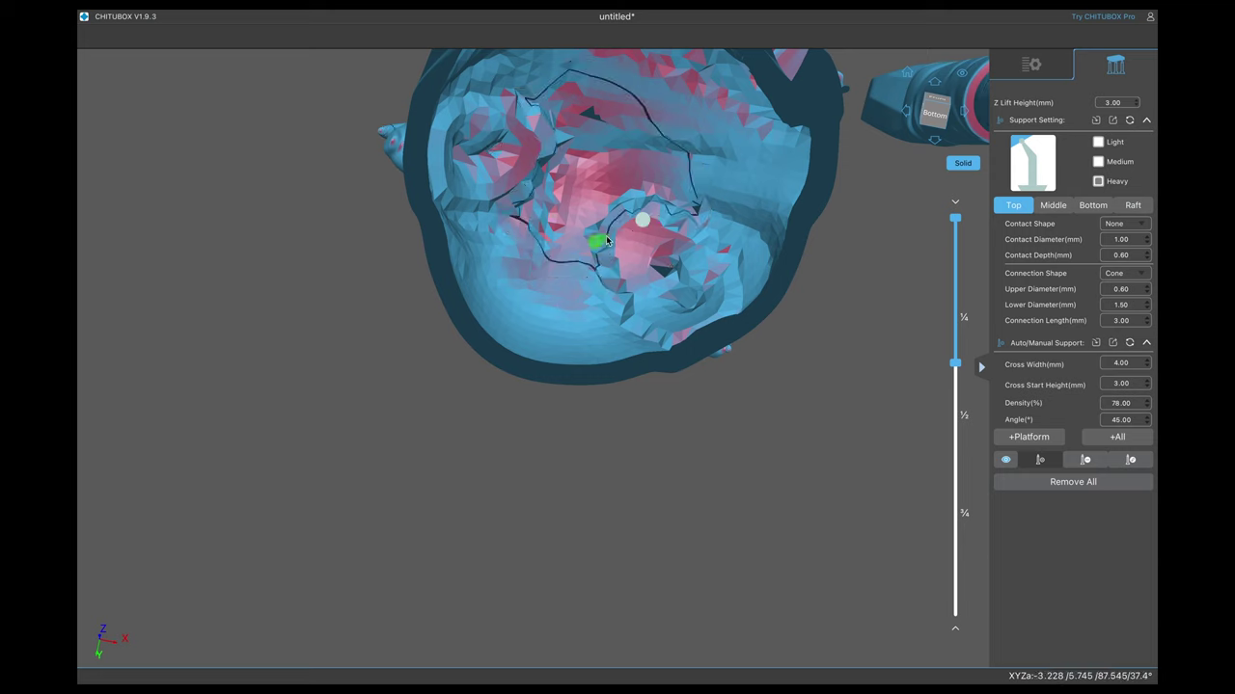
click(527, 159)
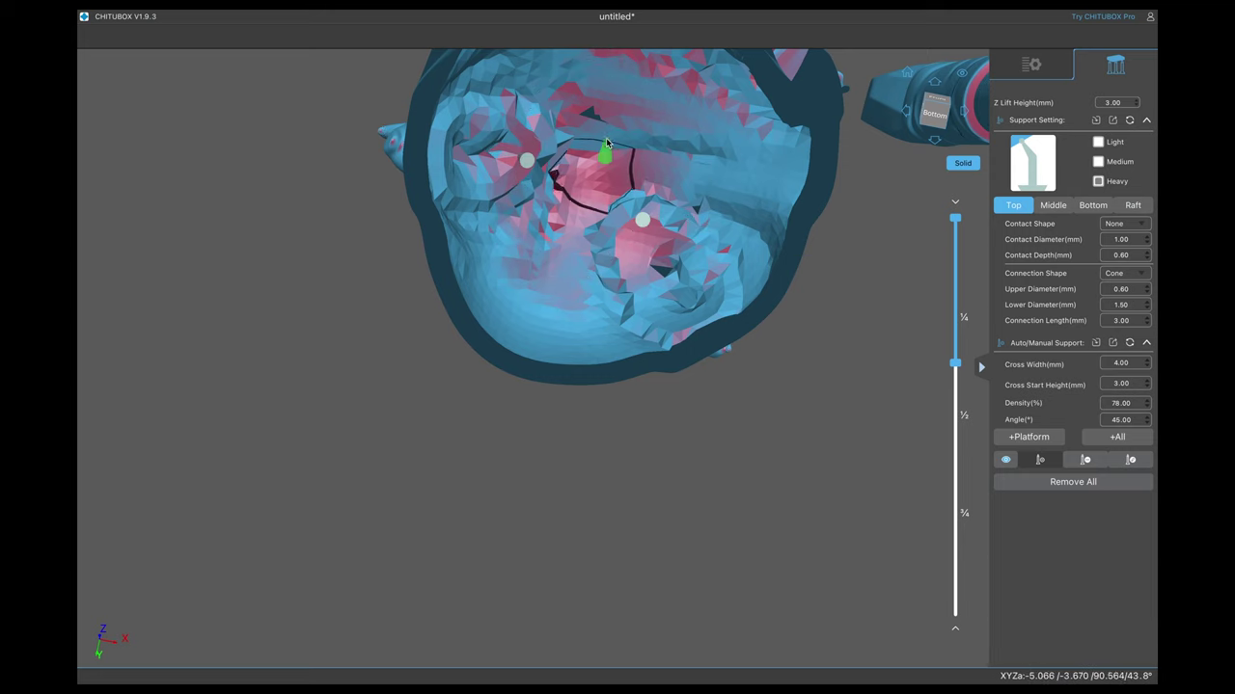
click(577, 214)
click(591, 187)
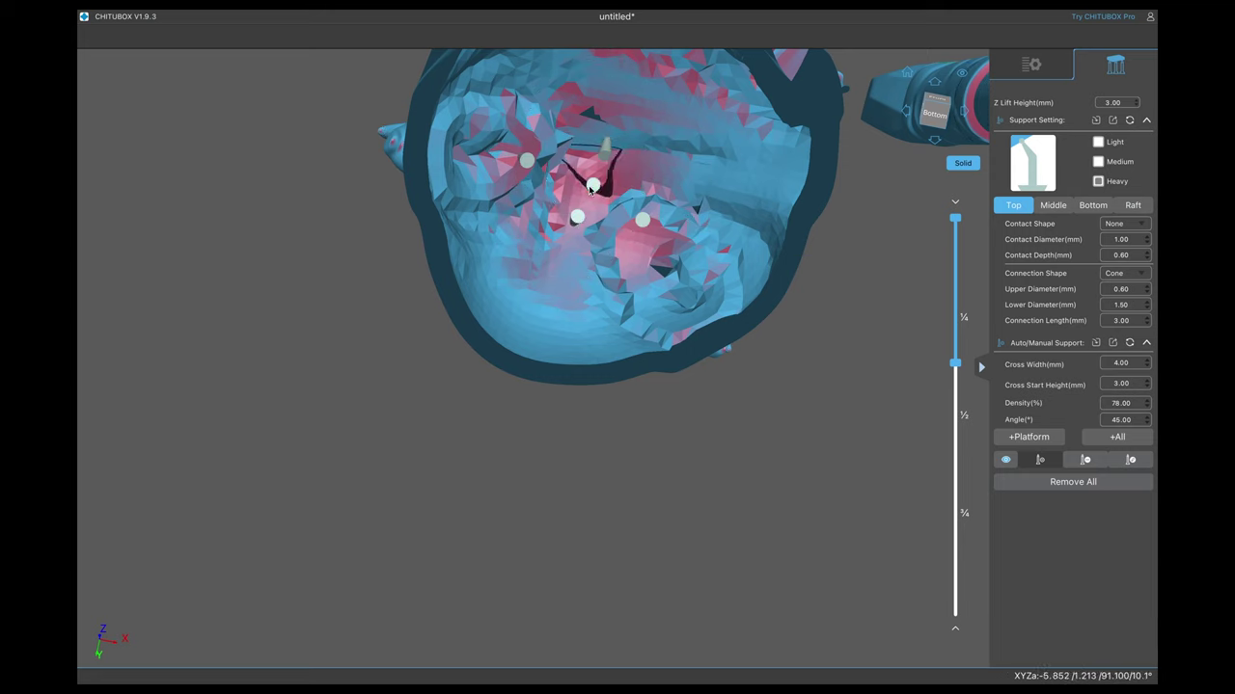
click(687, 141)
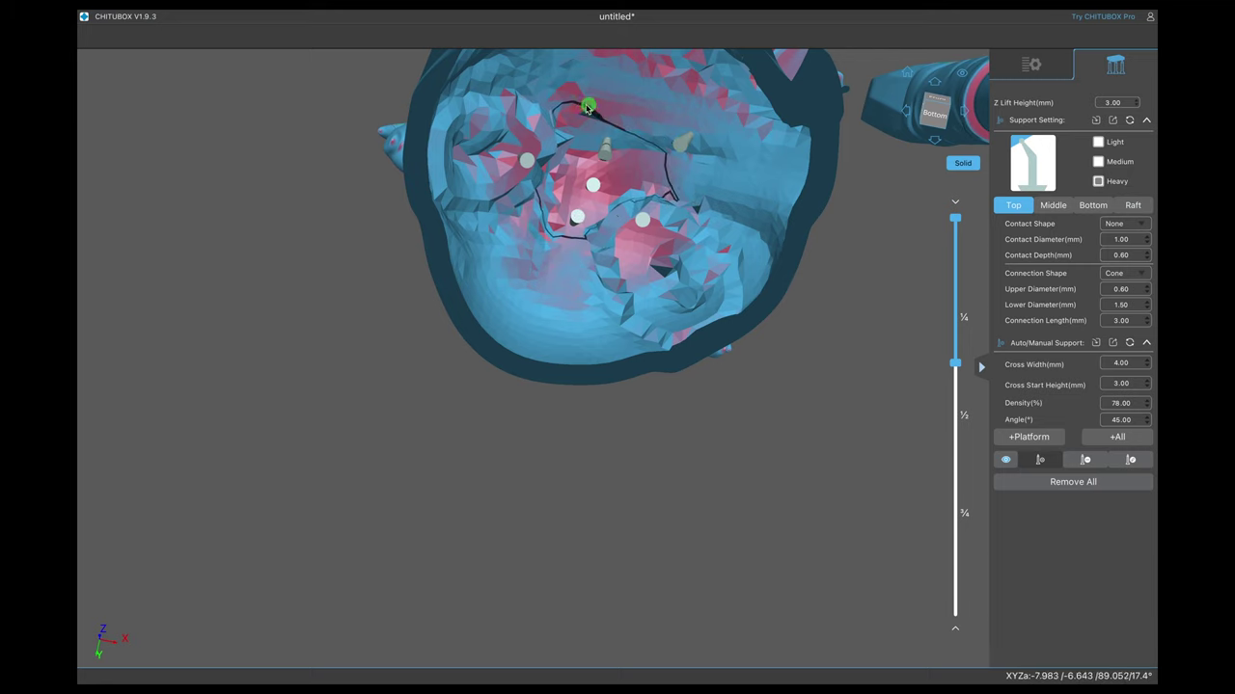
click(583, 109)
click(539, 94)
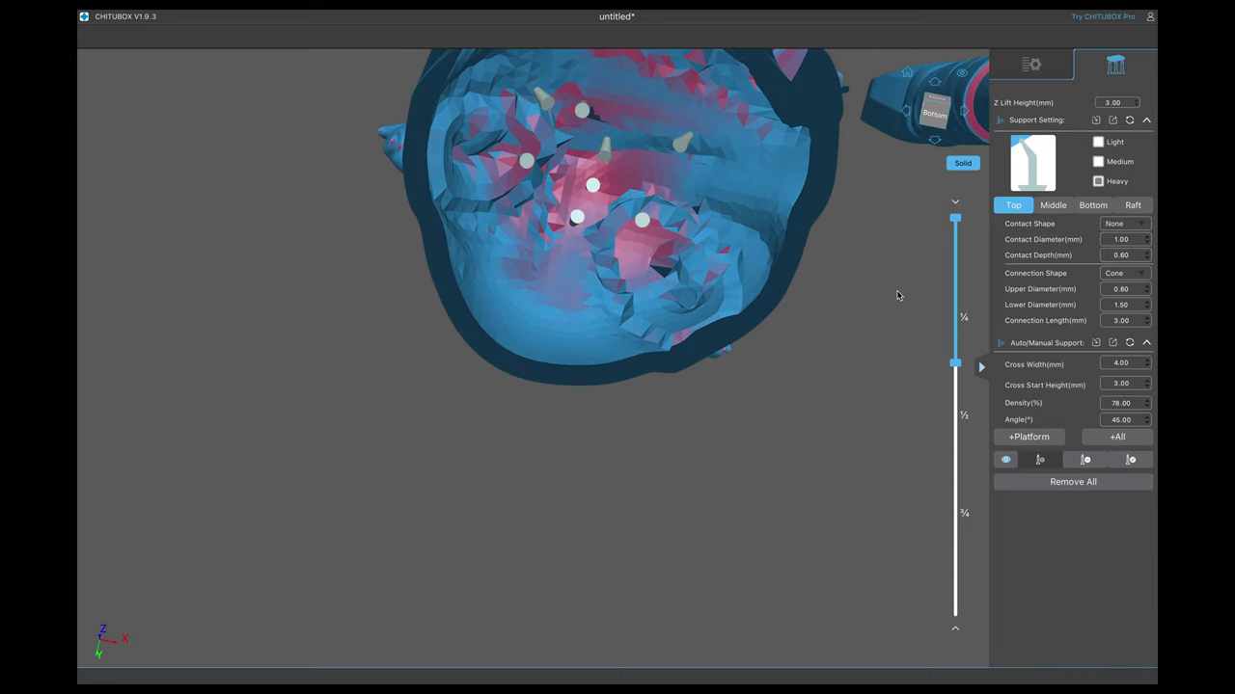
drag(836, 301, 854, 315)
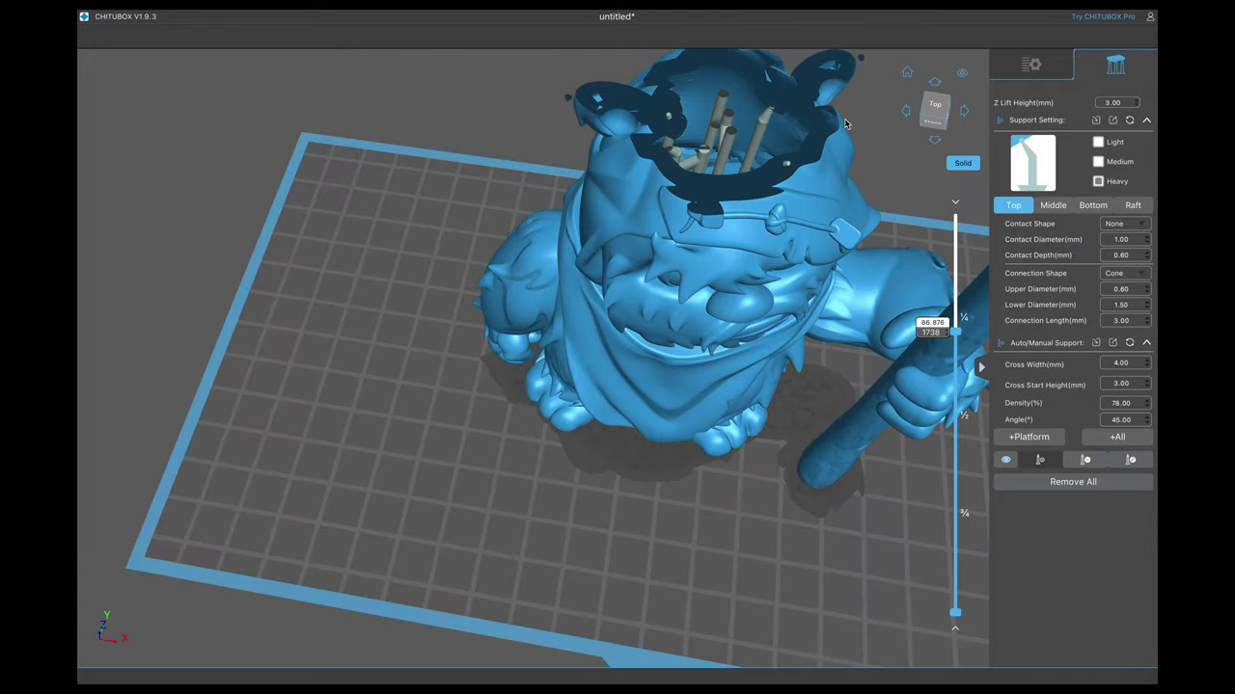
drag(845, 123, 587, 144)
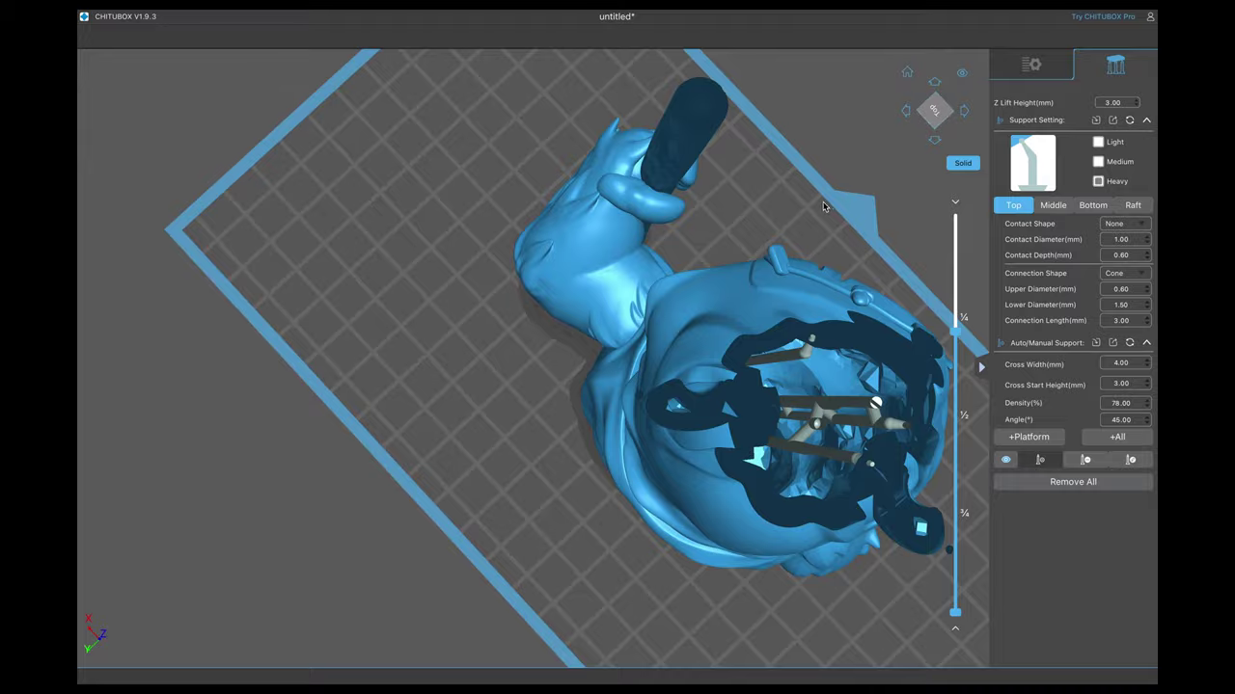
drag(825, 207, 655, 267)
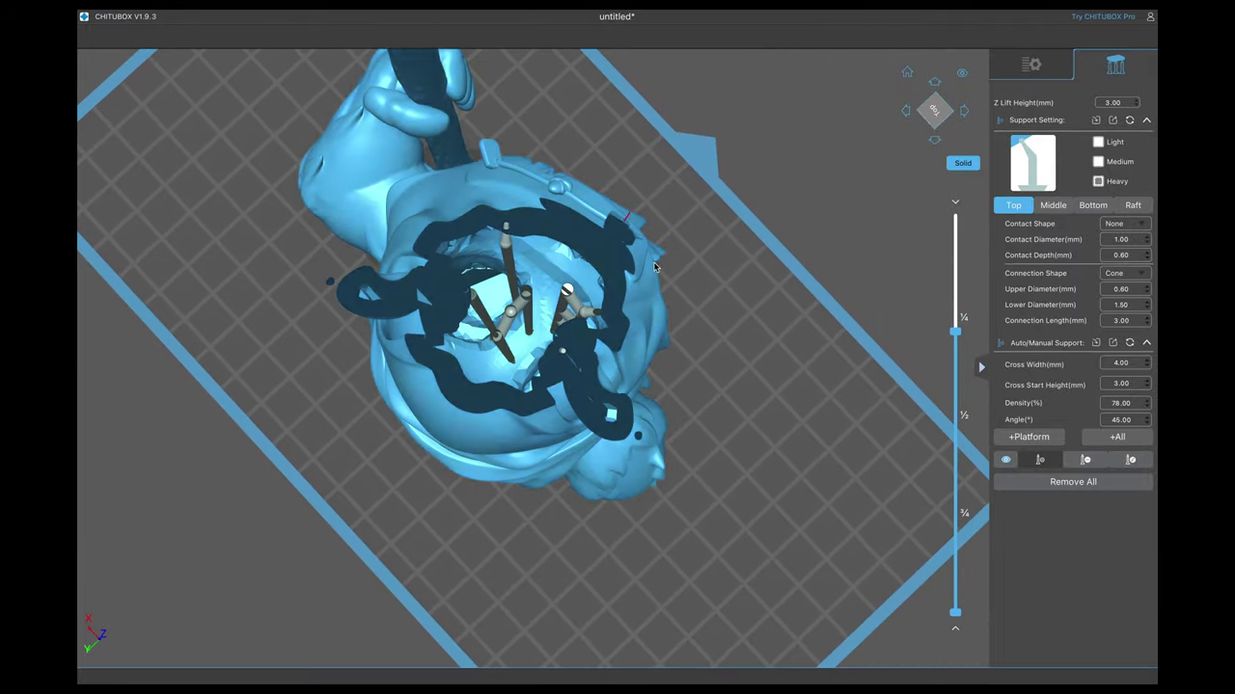
drag(729, 429, 785, 439)
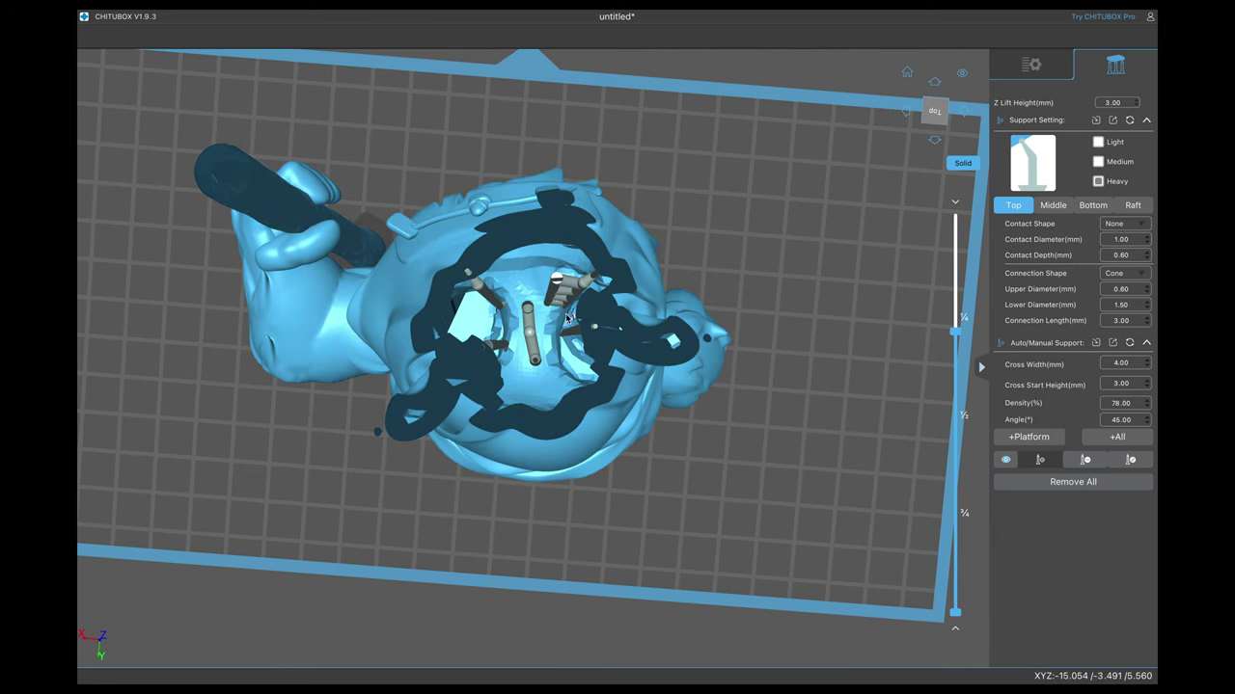
scroll(623, 274, up, 5)
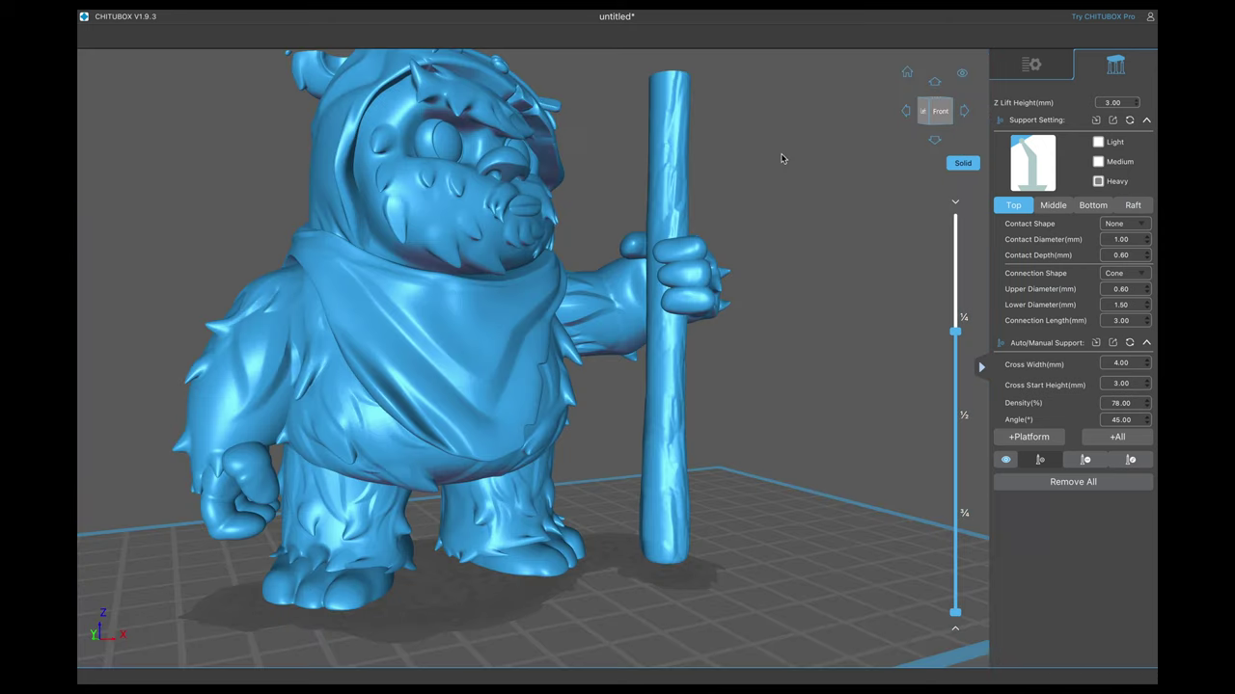
scroll(781, 173, up, 5)
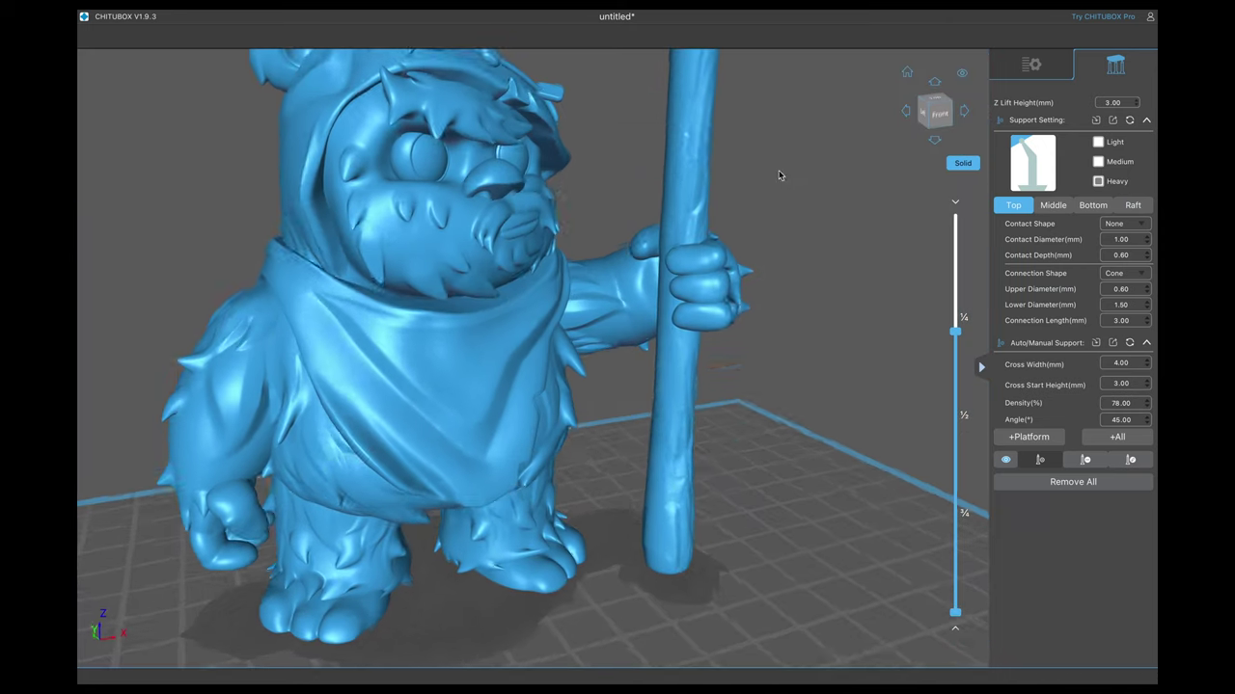
mouse_move(791, 180)
mouse_down()
mouse_move(791, 157)
mouse_move(797, 172)
mouse_up()
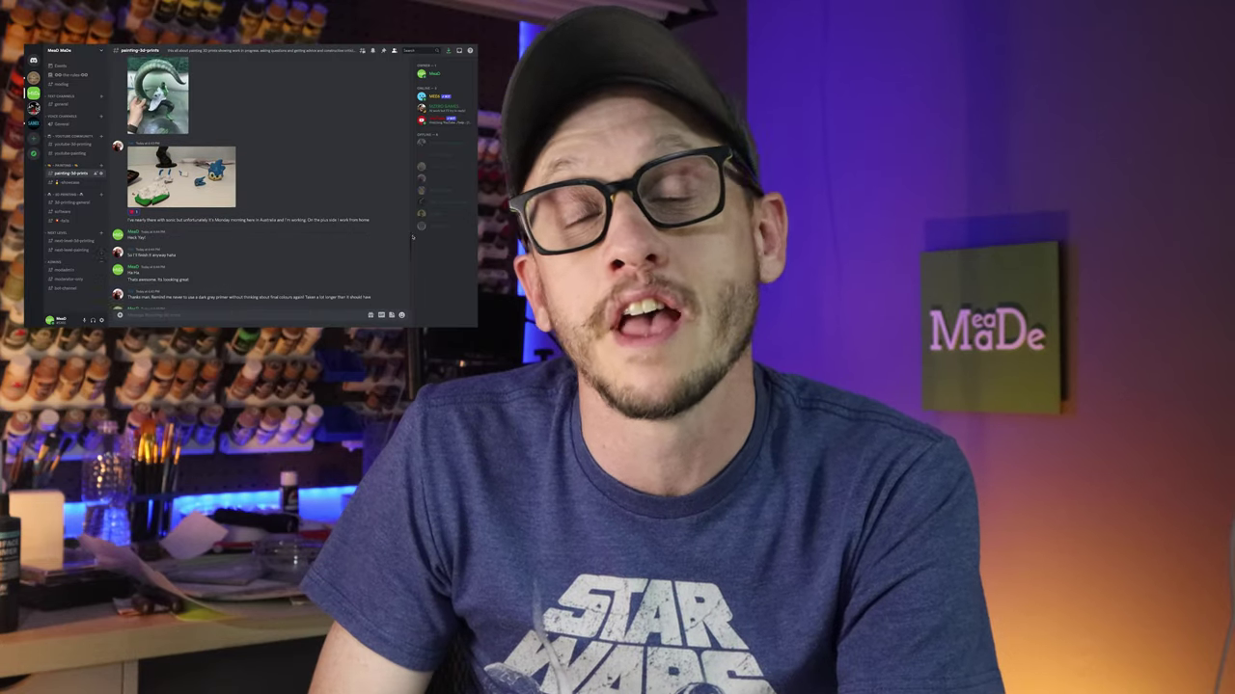
scroll(413, 236, down, 10)
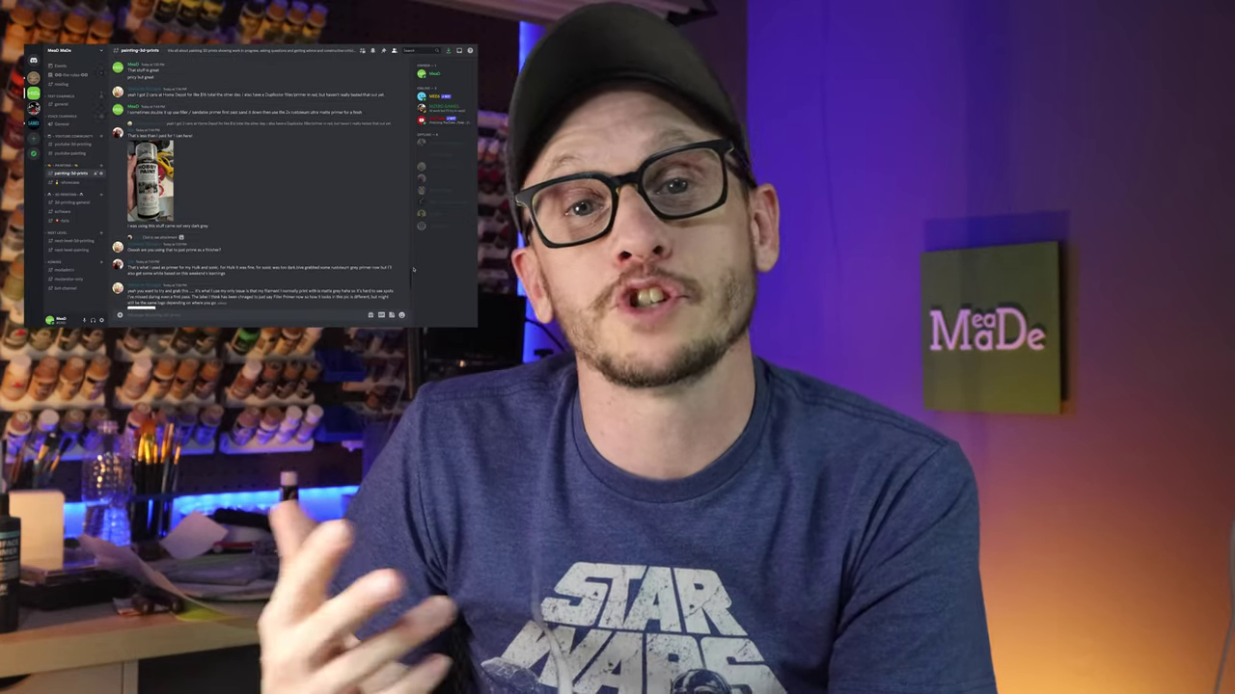
scroll(412, 271, down, 10)
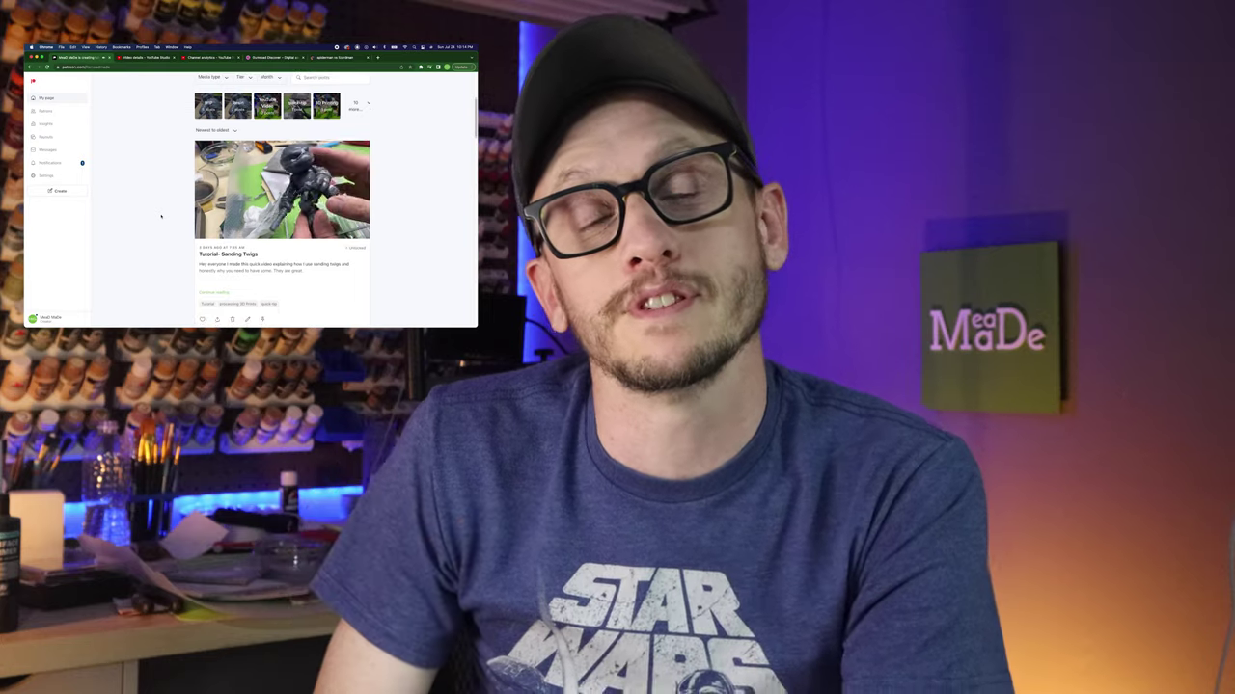
scroll(161, 216, down, 3)
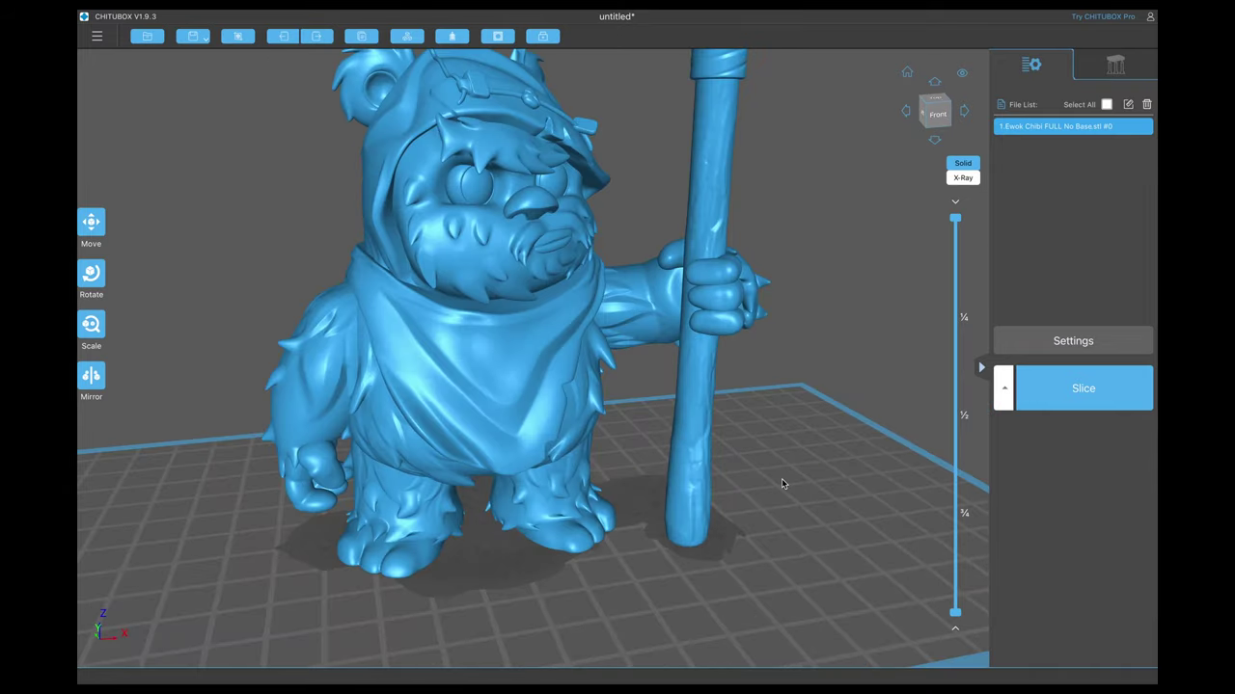
mouse_move(781, 479)
mouse_down()
mouse_move(779, 457)
mouse_move(795, 476)
mouse_move(923, 510)
mouse_move(827, 531)
mouse_move(724, 491)
mouse_move(775, 424)
mouse_move(782, 470)
mouse_up()
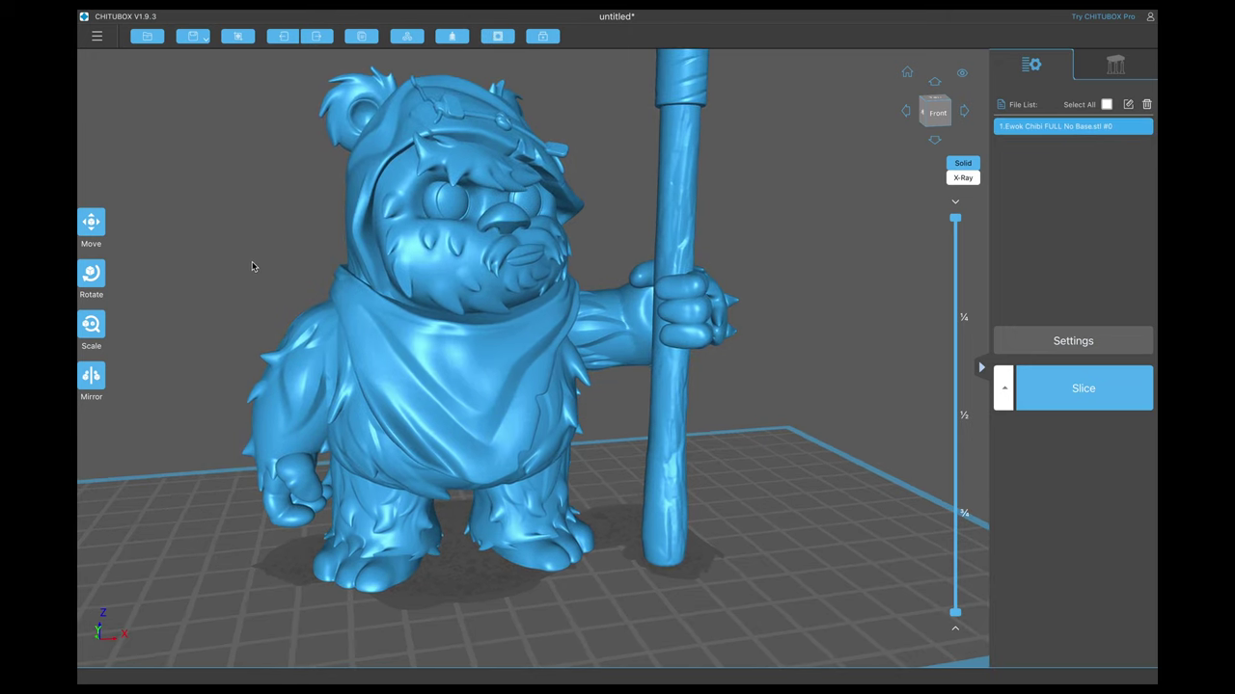
mouse_move(237, 309)
mouse_down()
mouse_move(261, 180)
mouse_move(253, 305)
mouse_up()
scroll(255, 324, up, 5)
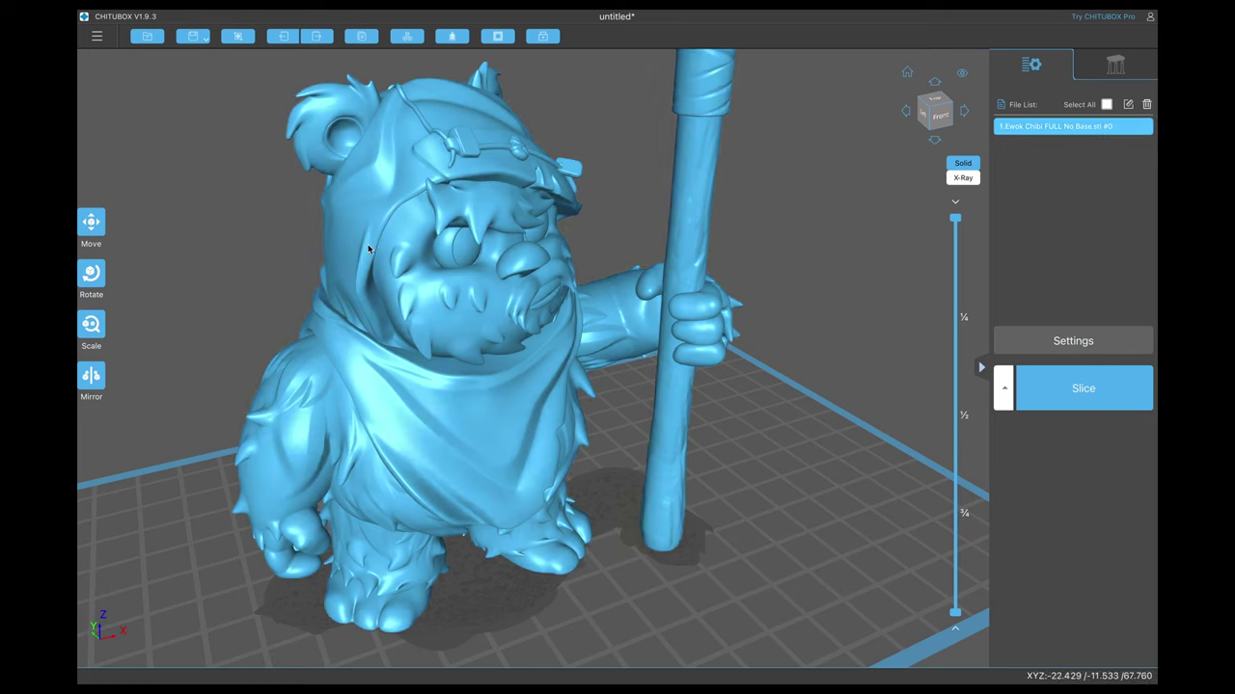
click(511, 310)
click(562, 343)
drag(294, 296, 277, 576)
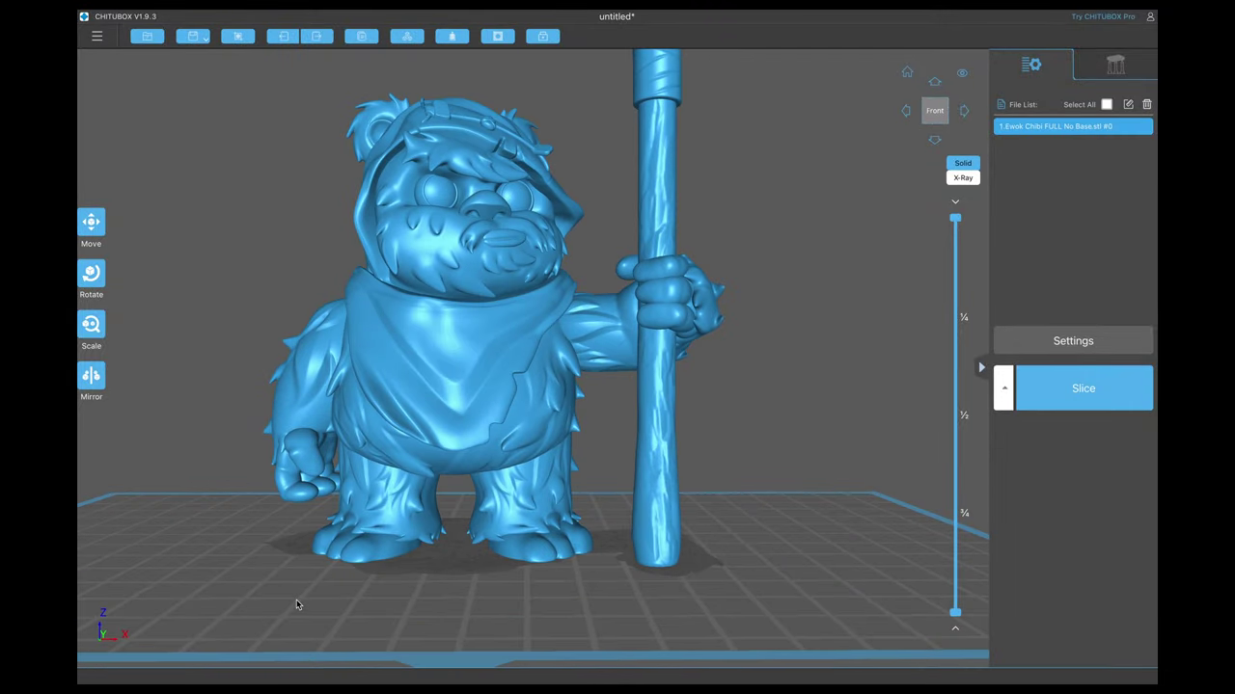
drag(297, 605, 301, 487)
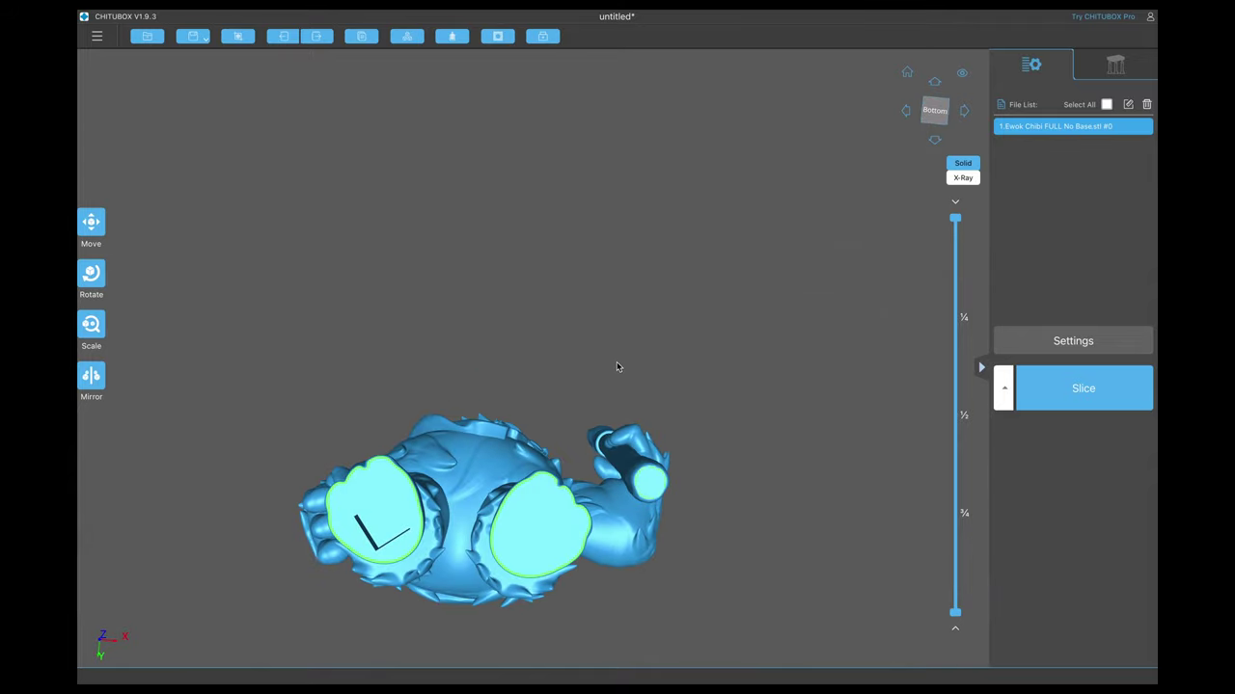
drag(616, 367, 675, 135)
drag(392, 260, 360, 261)
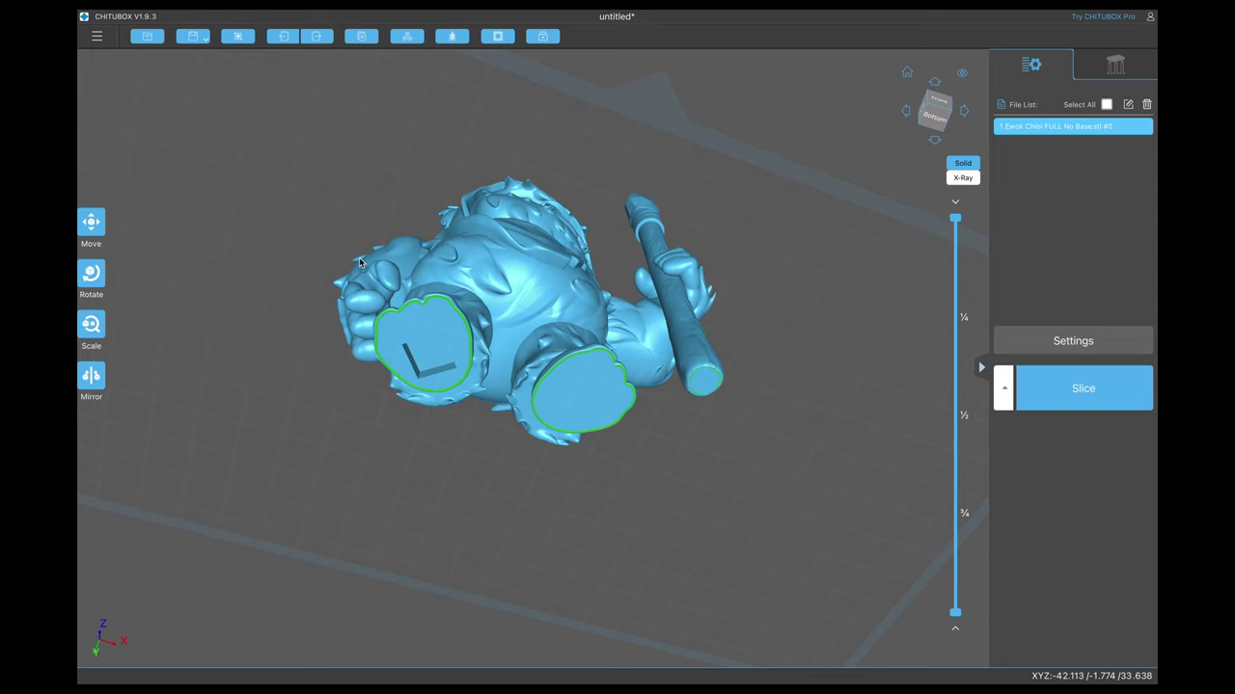
click(556, 387)
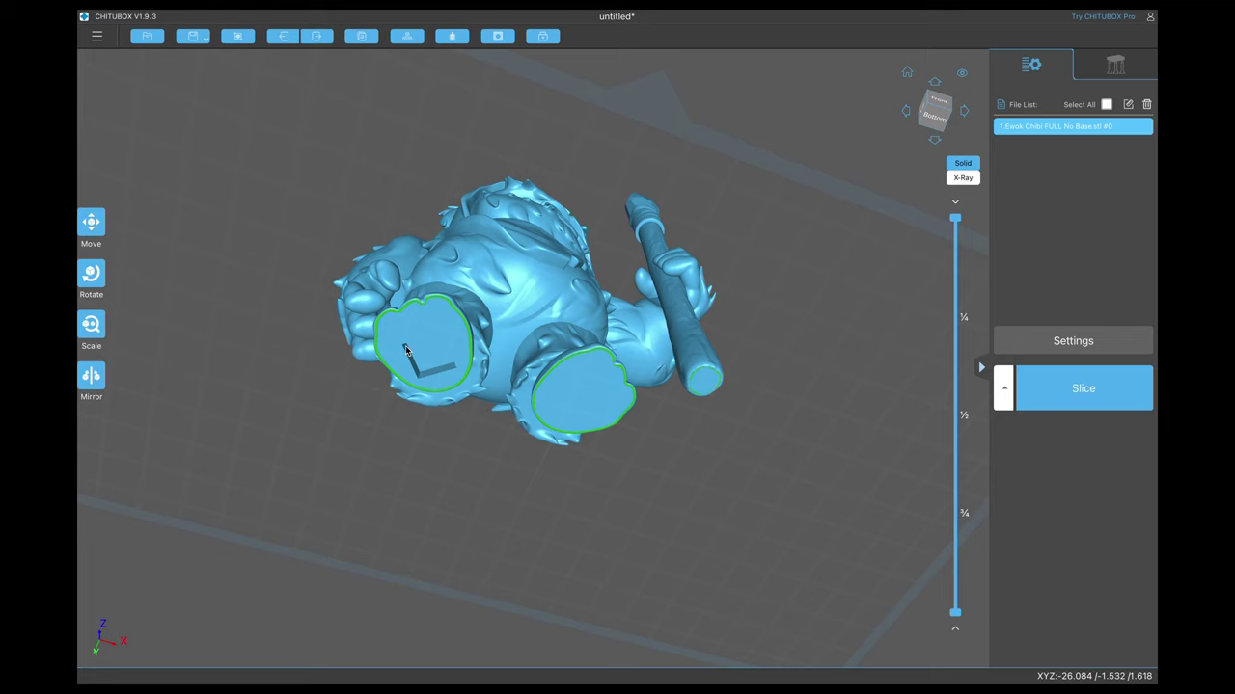
Preview Circle, then Hexagon, and settle on the Square hole shape at 4.50 mm depth.
click(498, 37)
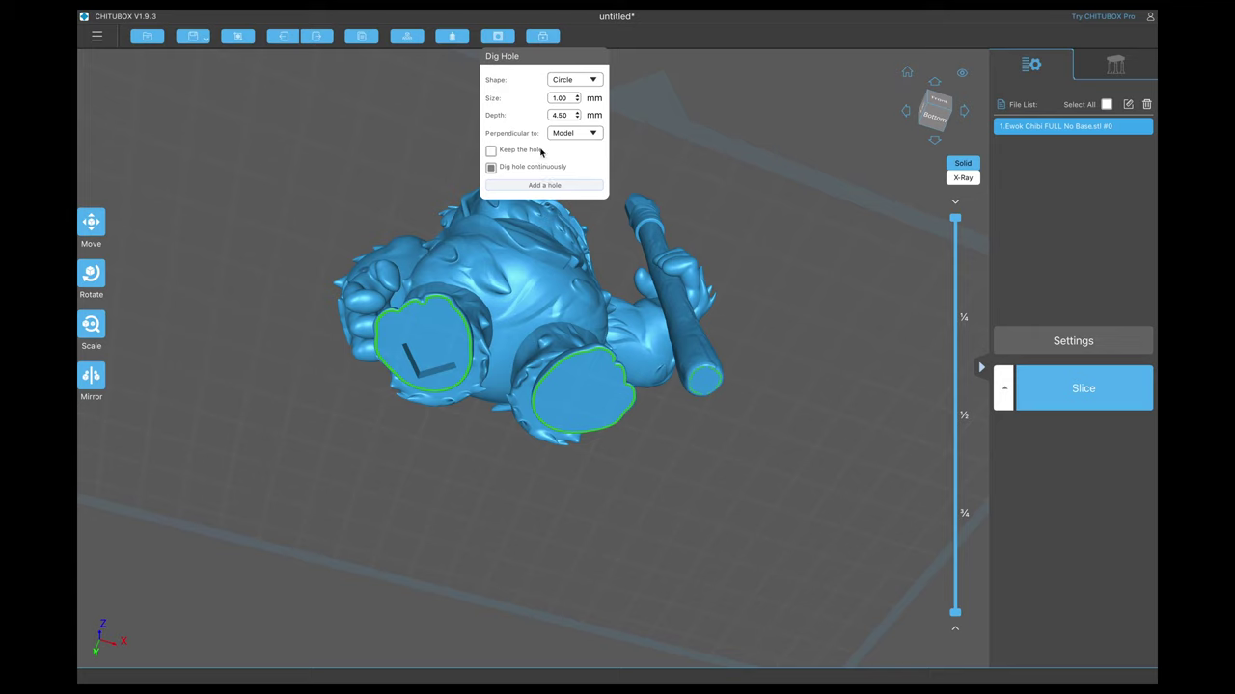
click(593, 81)
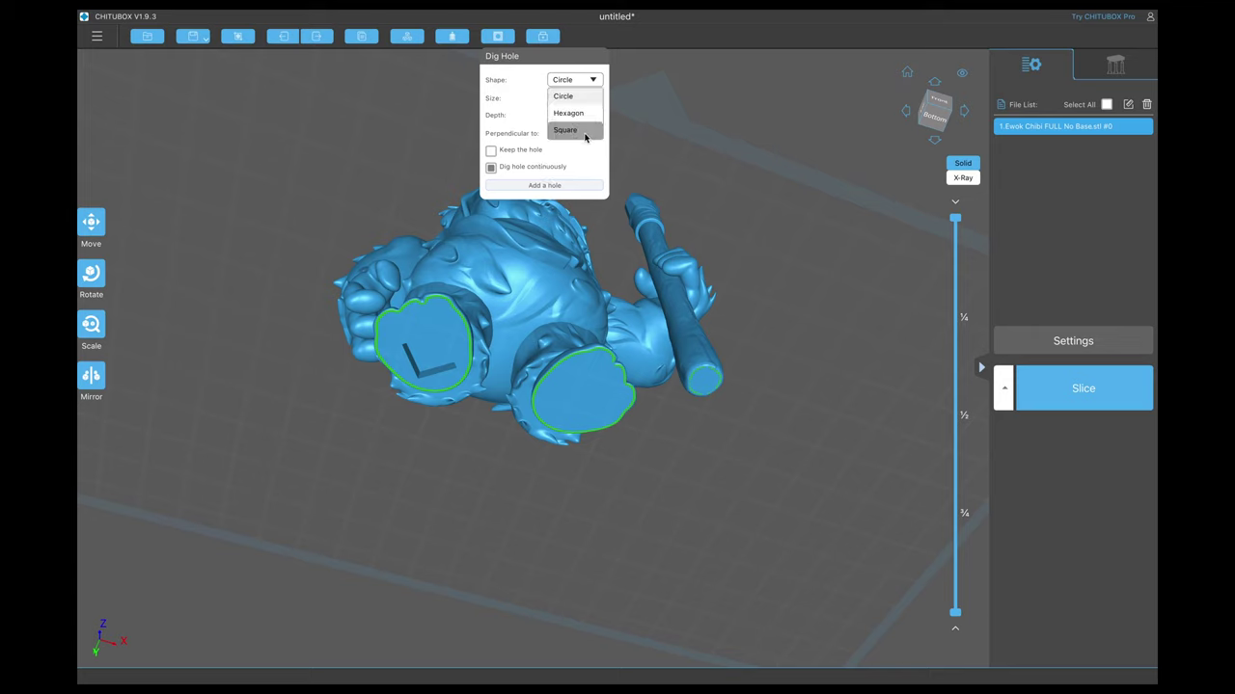
click(565, 232)
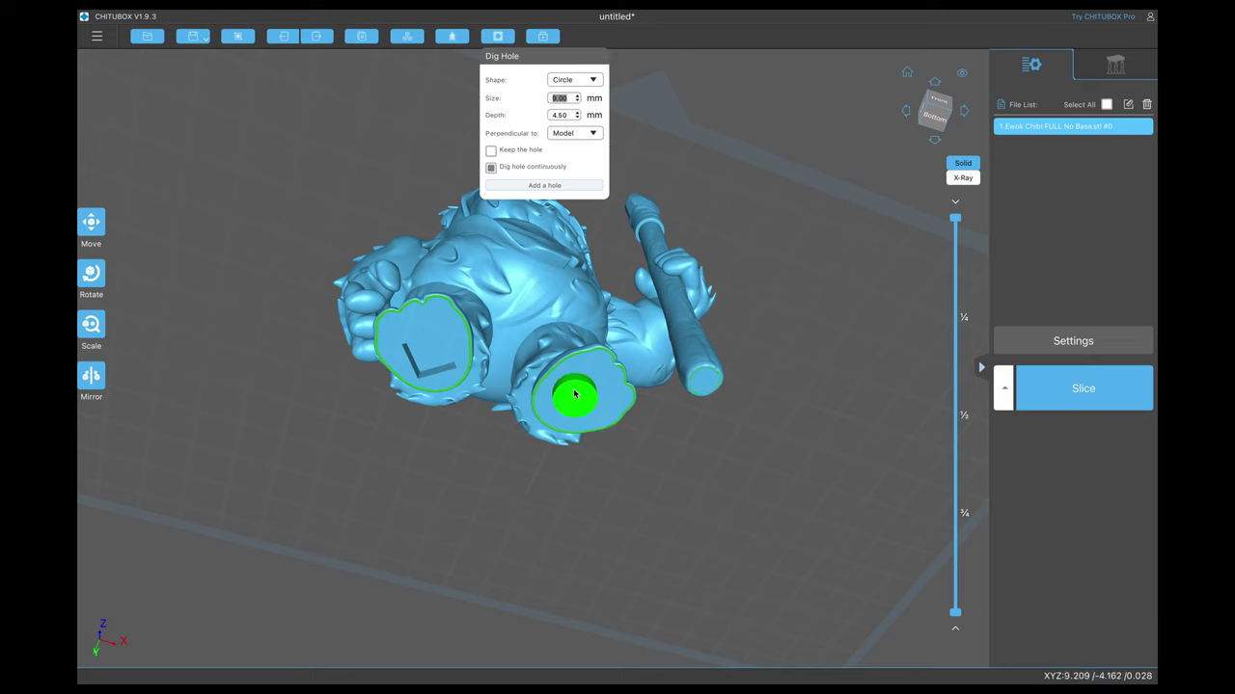
click(588, 81)
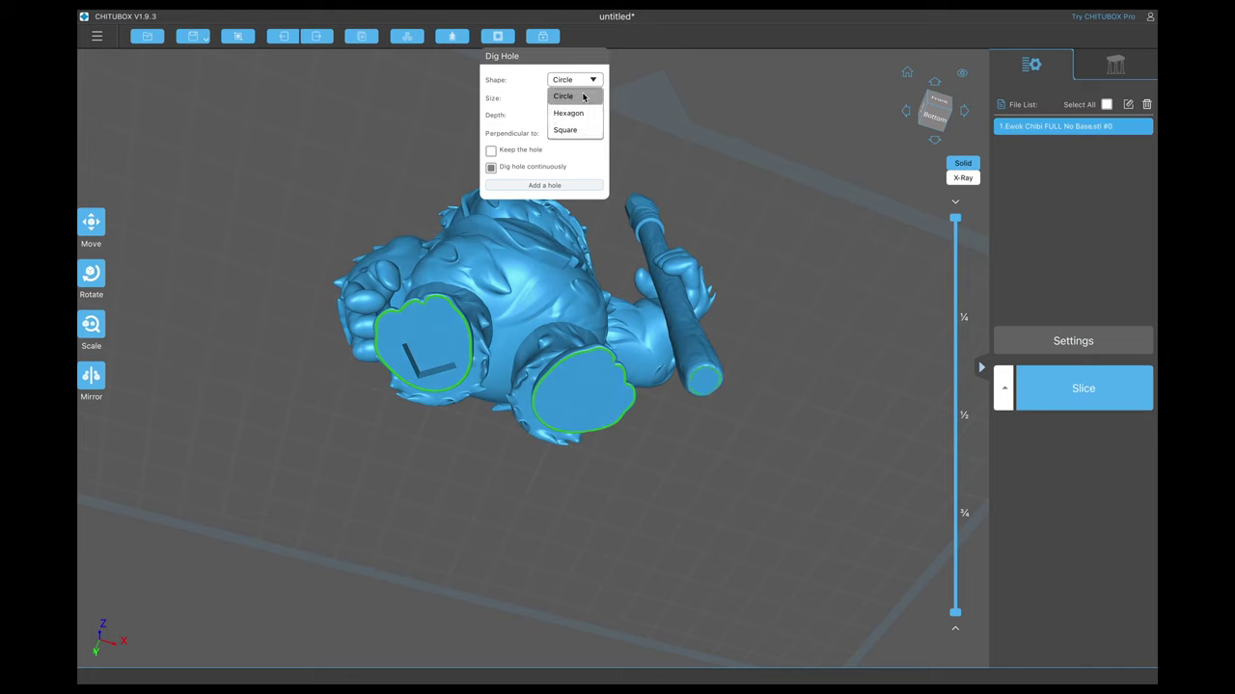
click(569, 110)
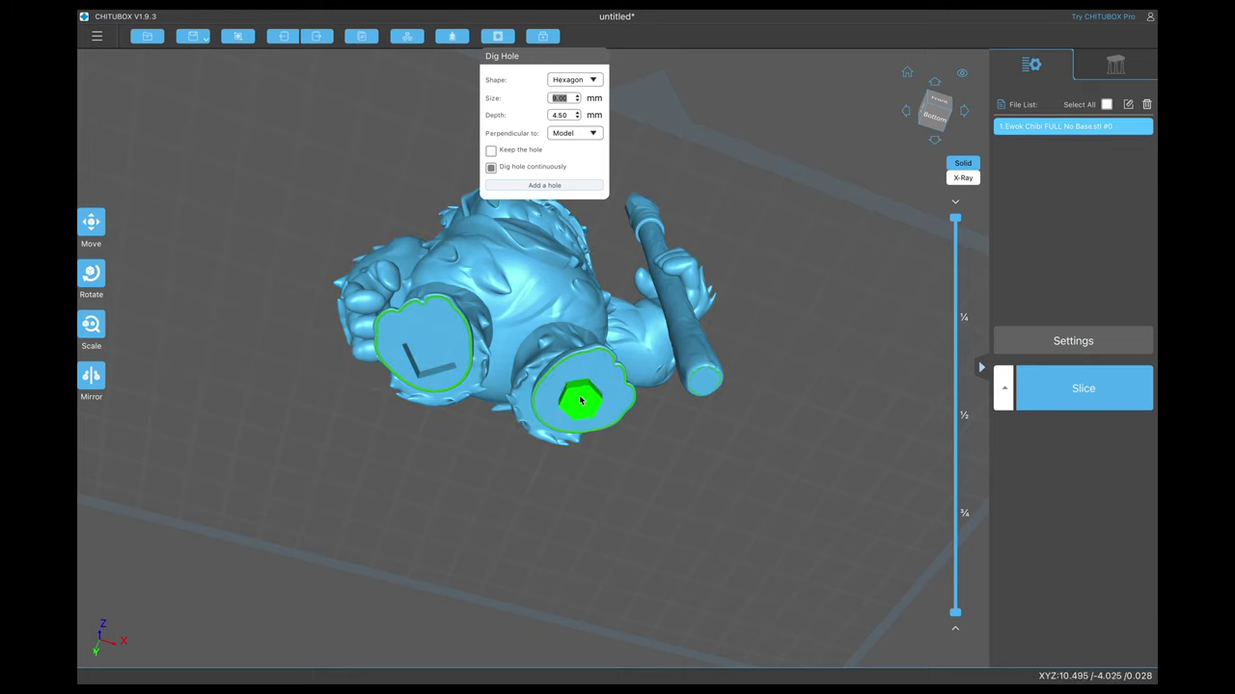
click(587, 80)
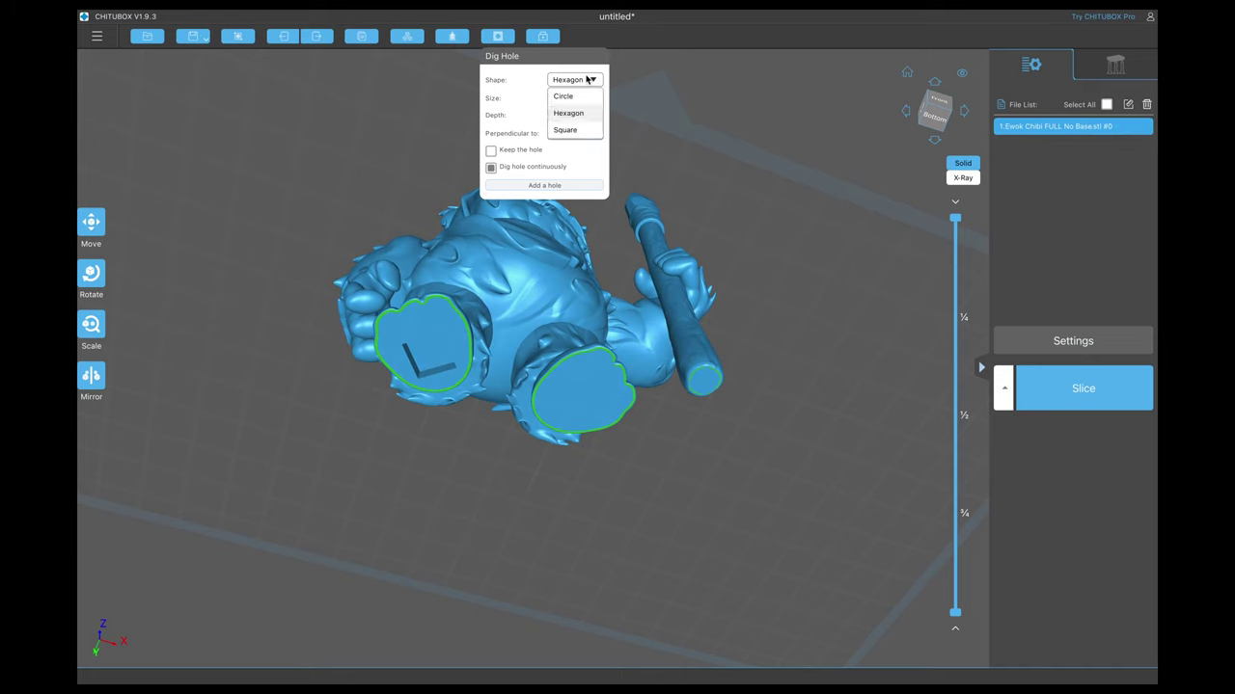
click(576, 130)
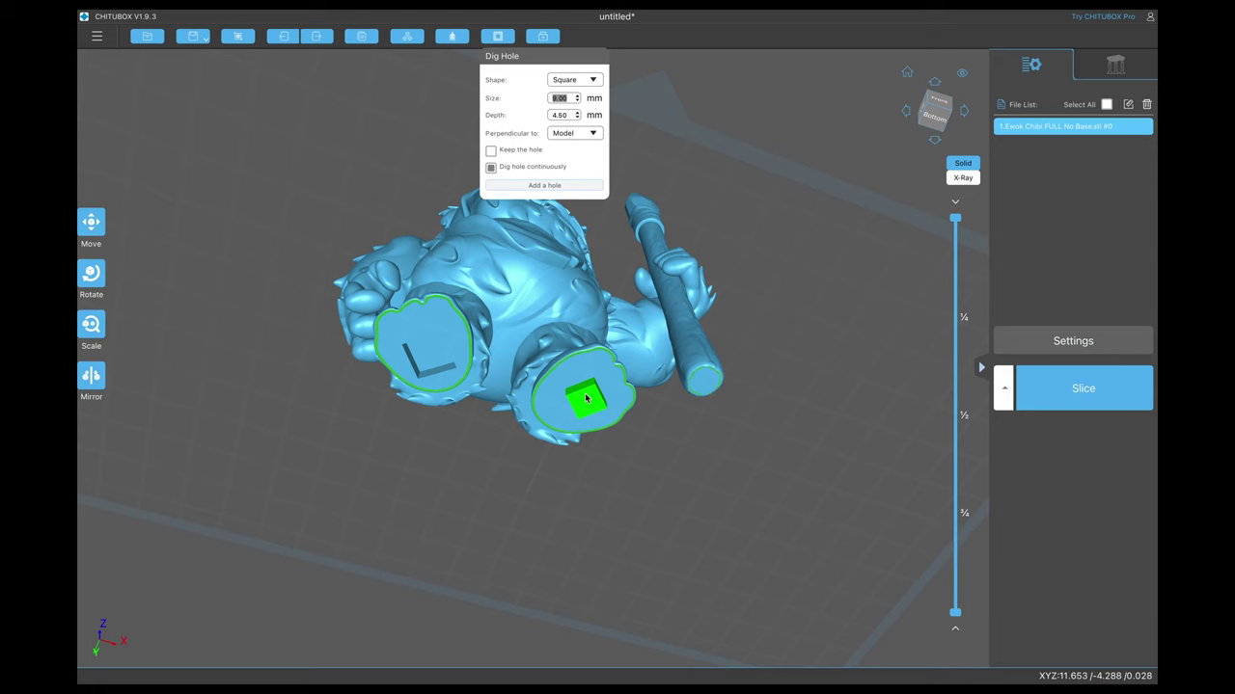
scroll(585, 399, up, 5)
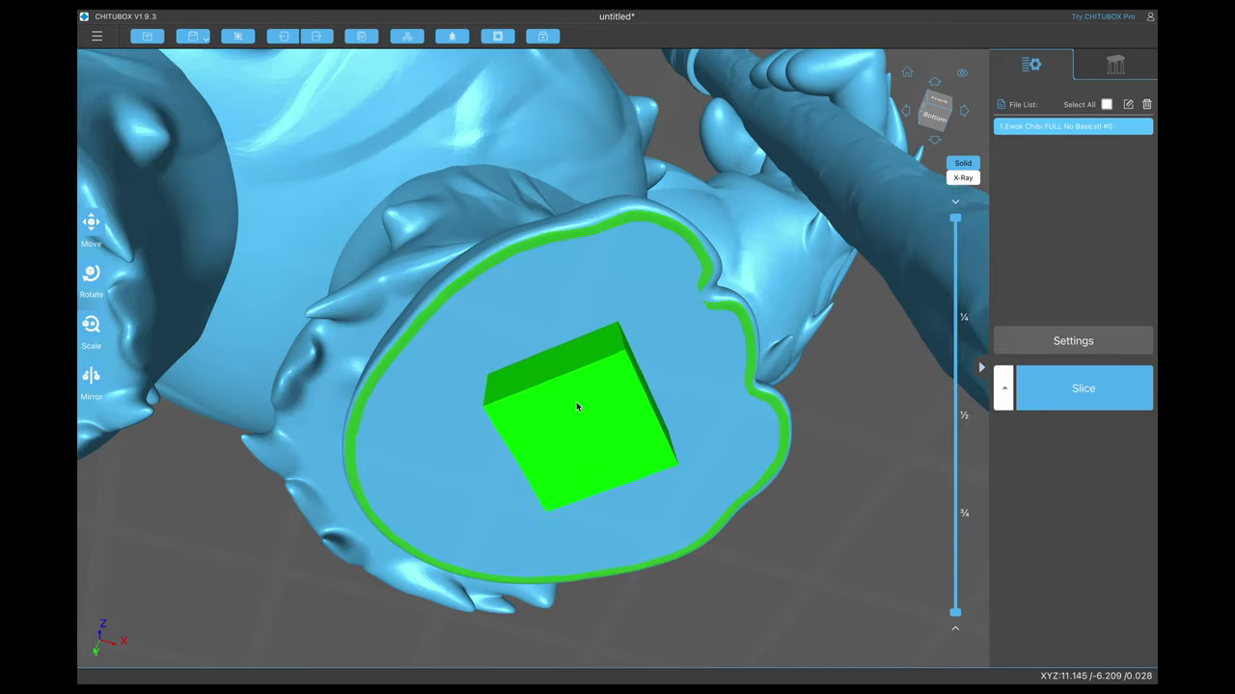
Switch the hole shape back to Circle at 9.00 mm and dig it into one foot's sole.
click(497, 40)
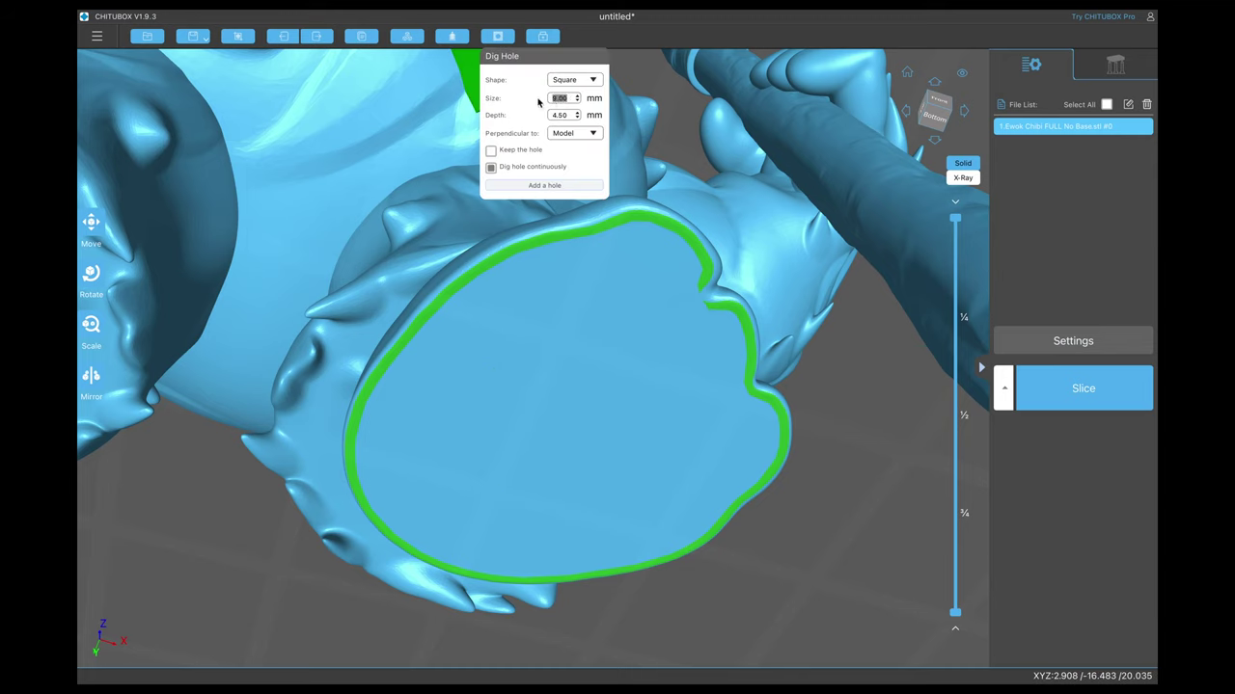
text(2)
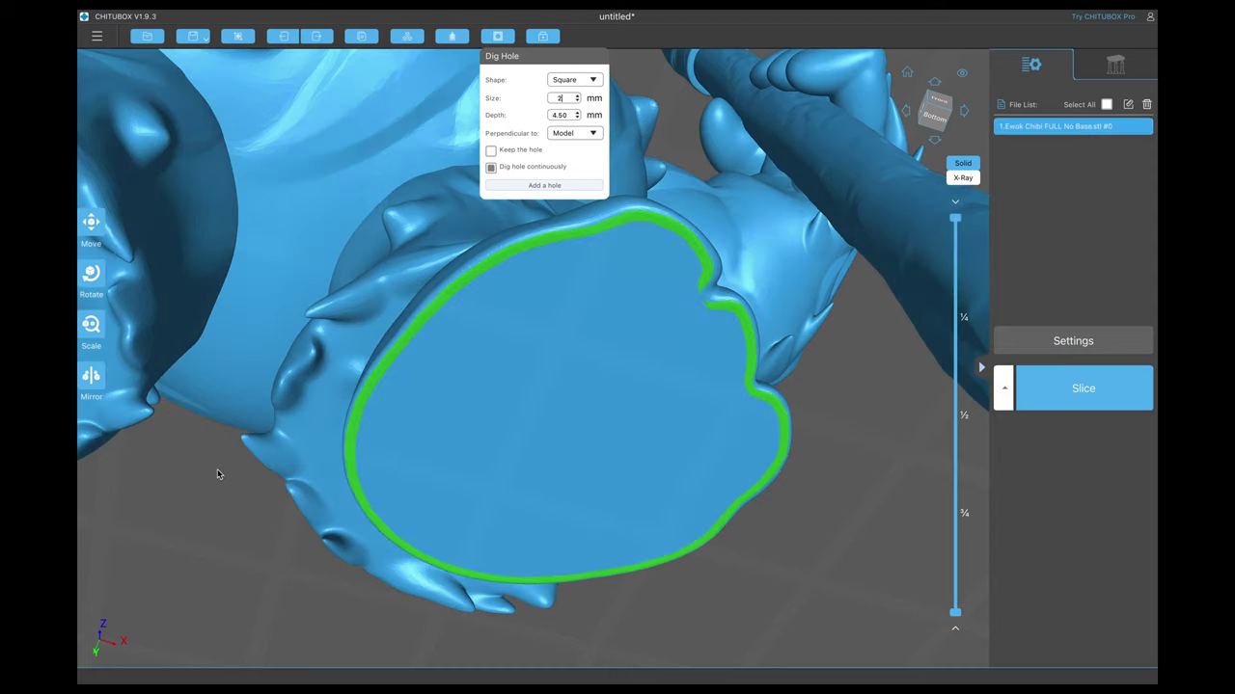
right_drag(217, 474, 480, 329)
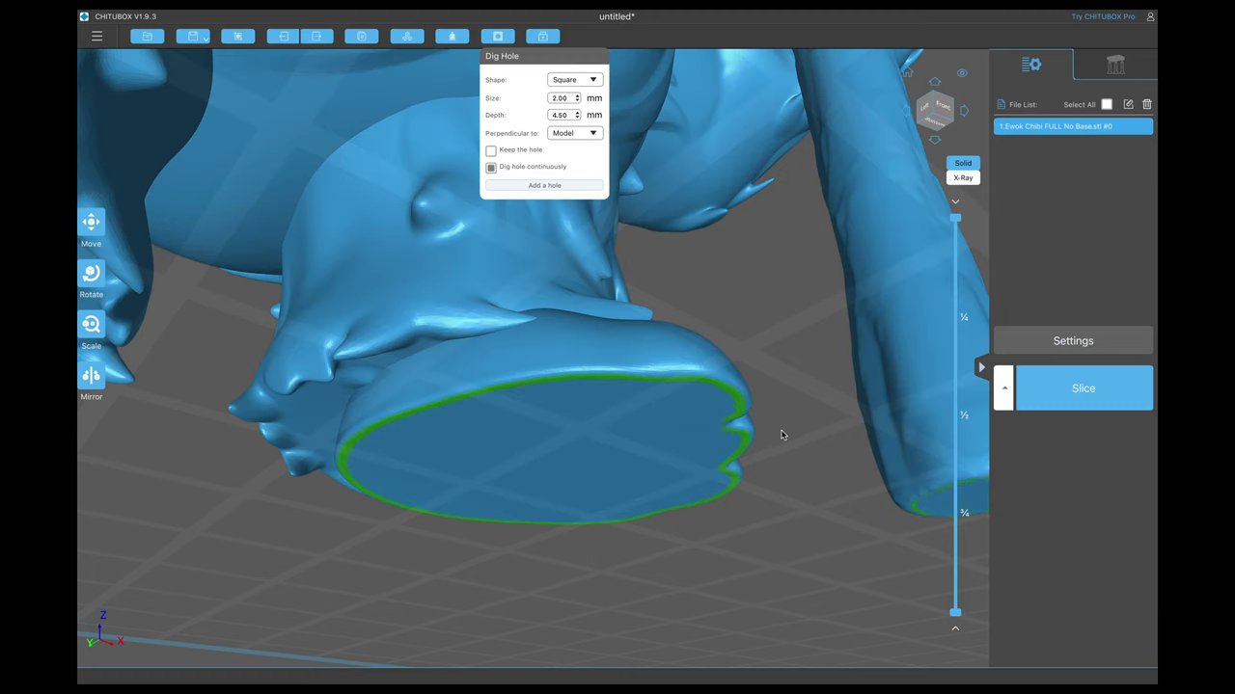
drag(779, 433, 785, 366)
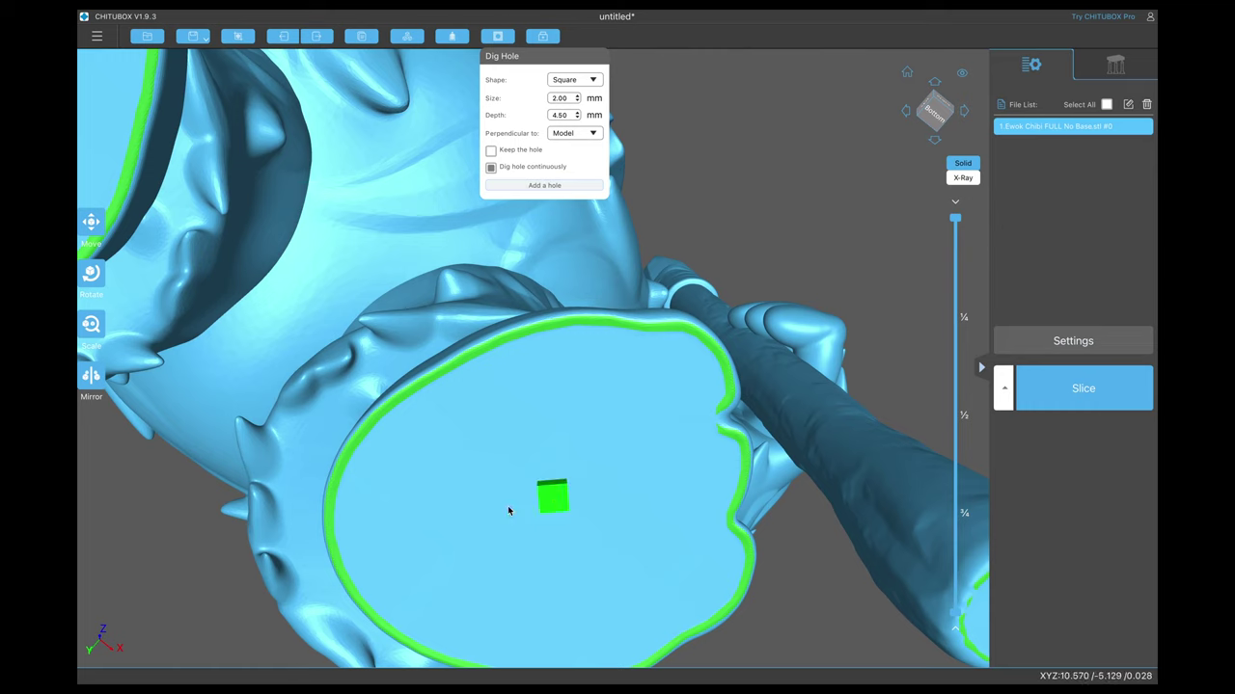
click(569, 80)
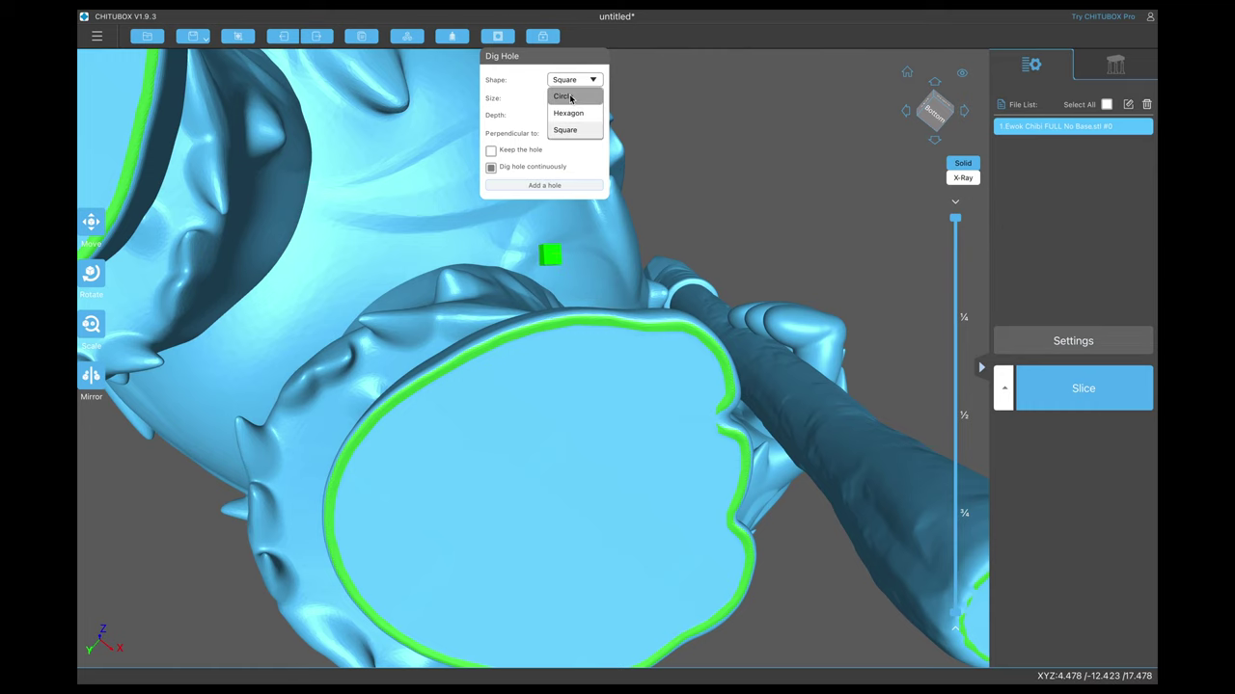
click(570, 97)
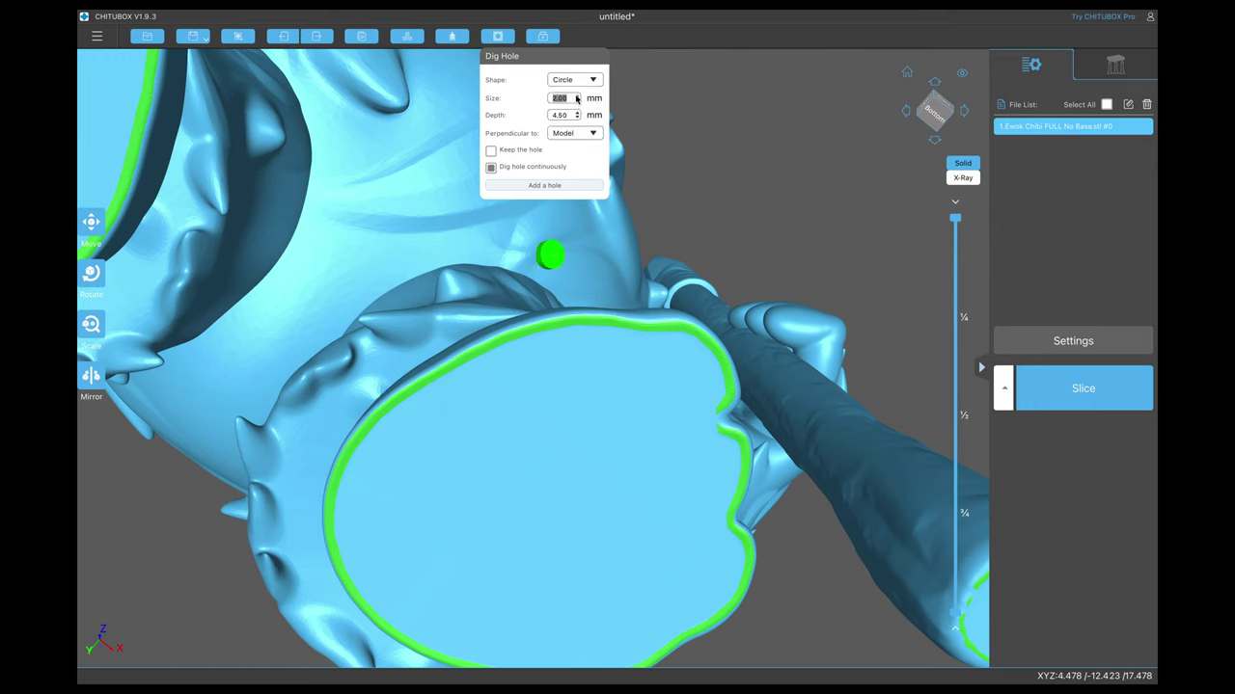
scroll(577, 99, up, 12)
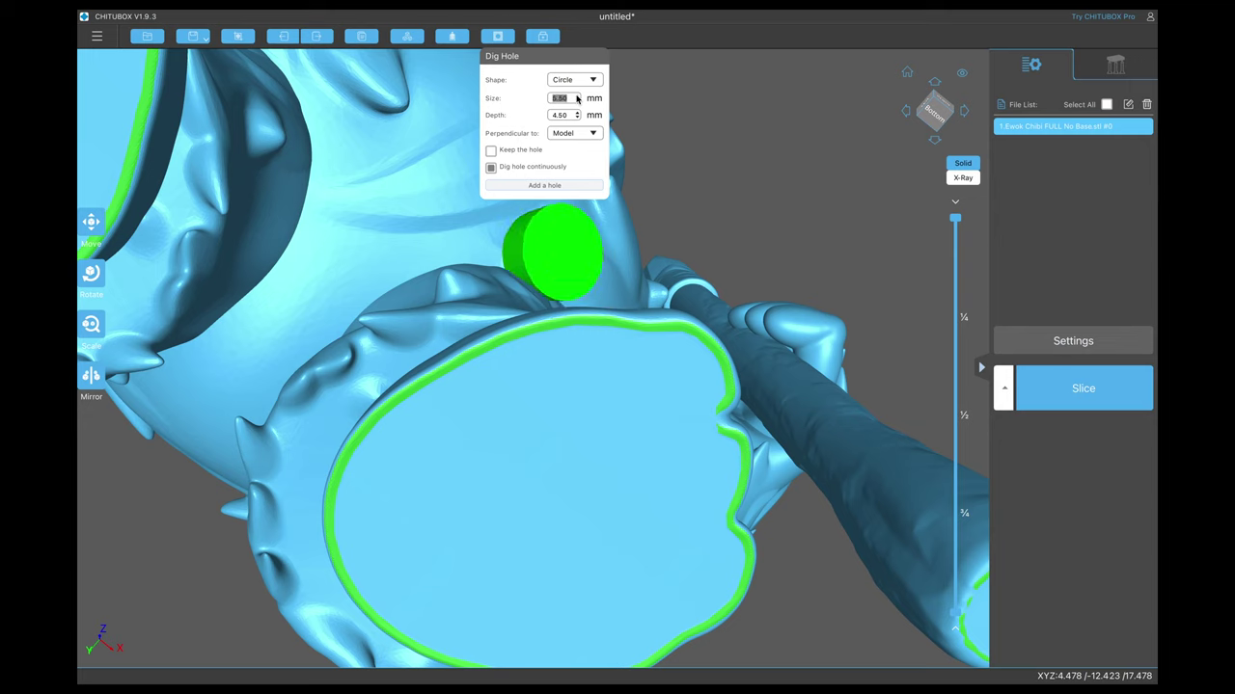
scroll(577, 99, up, 1)
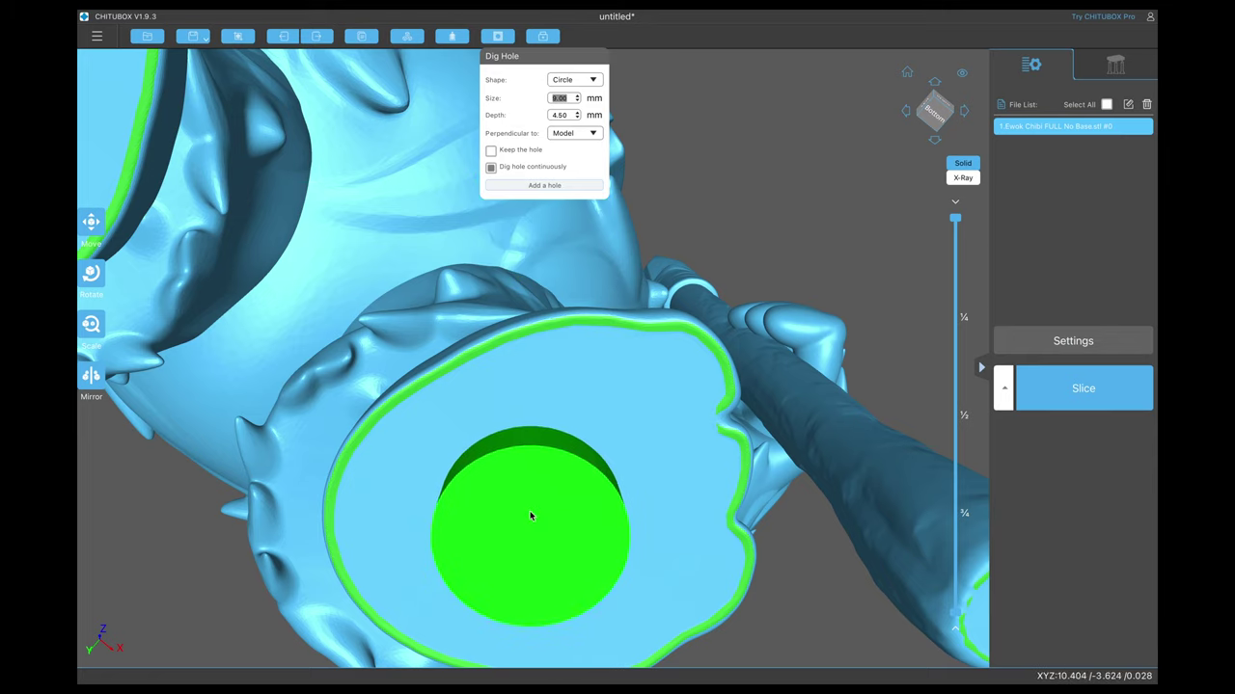
click(531, 508)
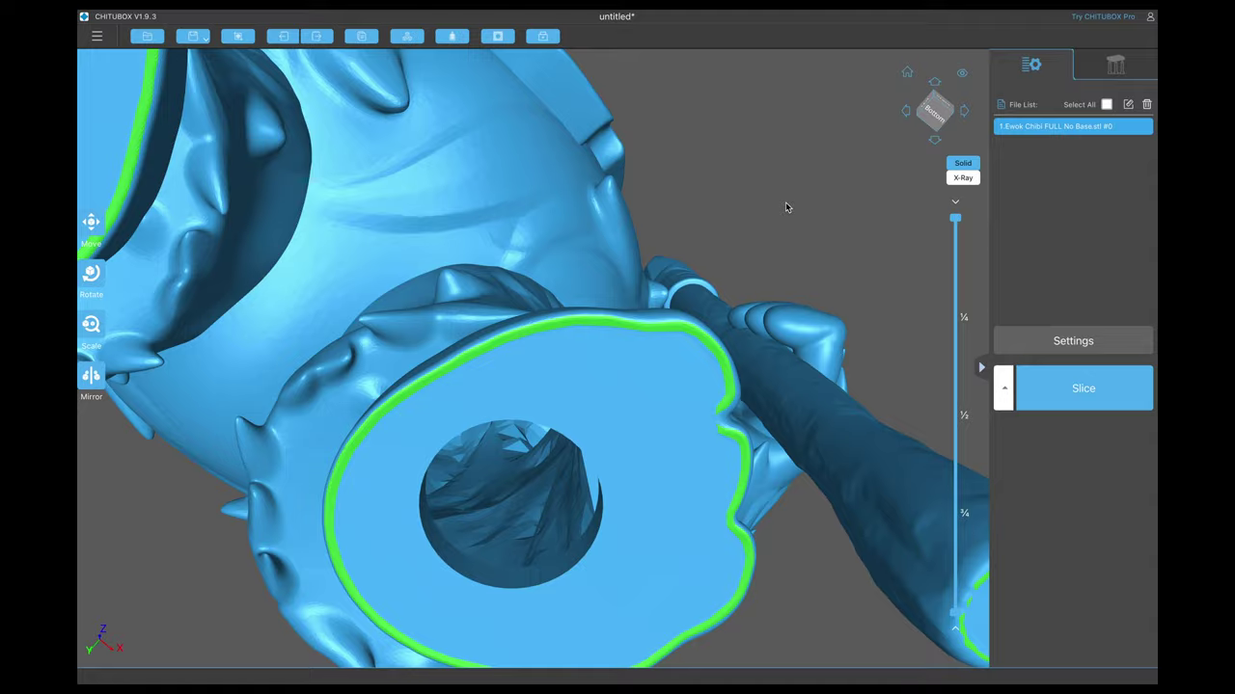
drag(785, 203, 472, 225)
Reopen Dig Hole and turn the model to view both drilled feet.
click(498, 35)
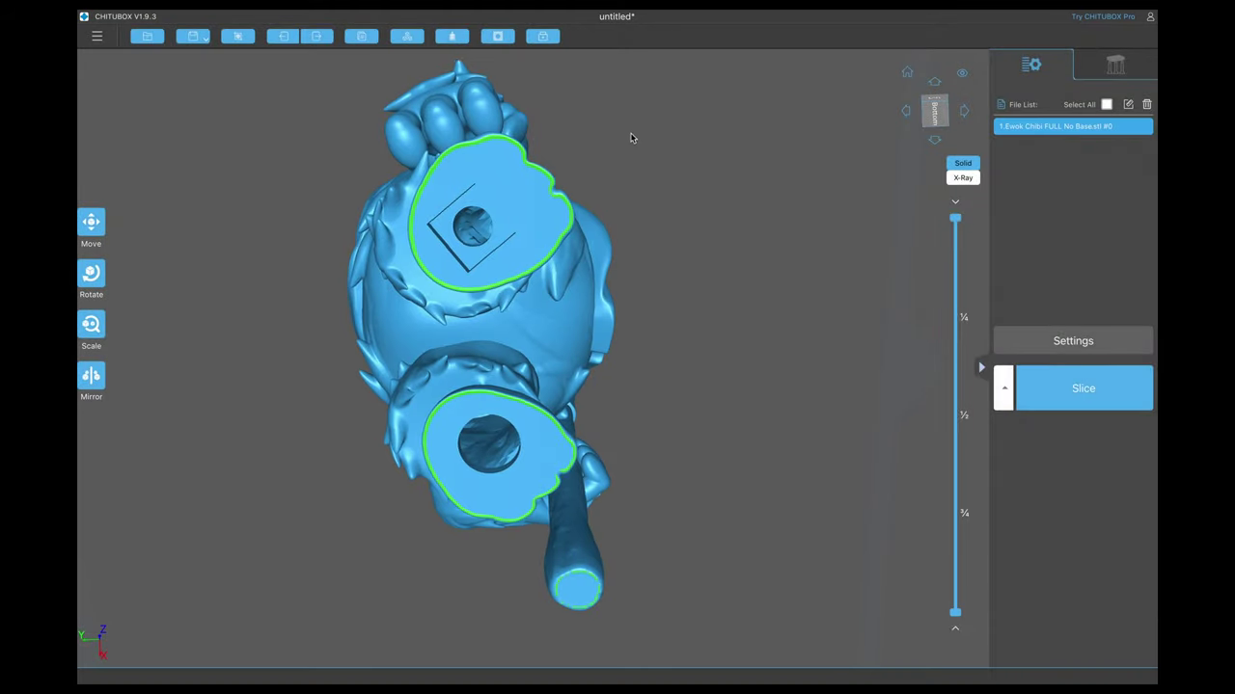
drag(631, 137, 436, 77)
Dig a 3.50 mm round hole into the staff's bottom end and check it from below.
click(498, 36)
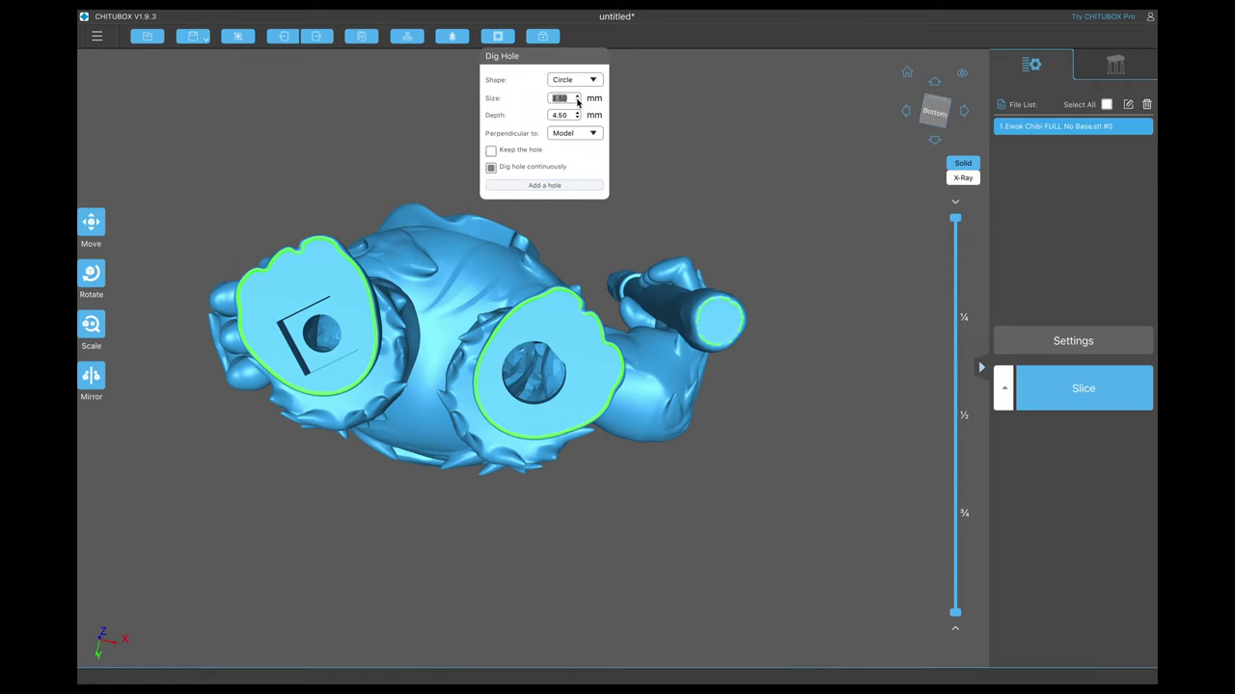
click(718, 325)
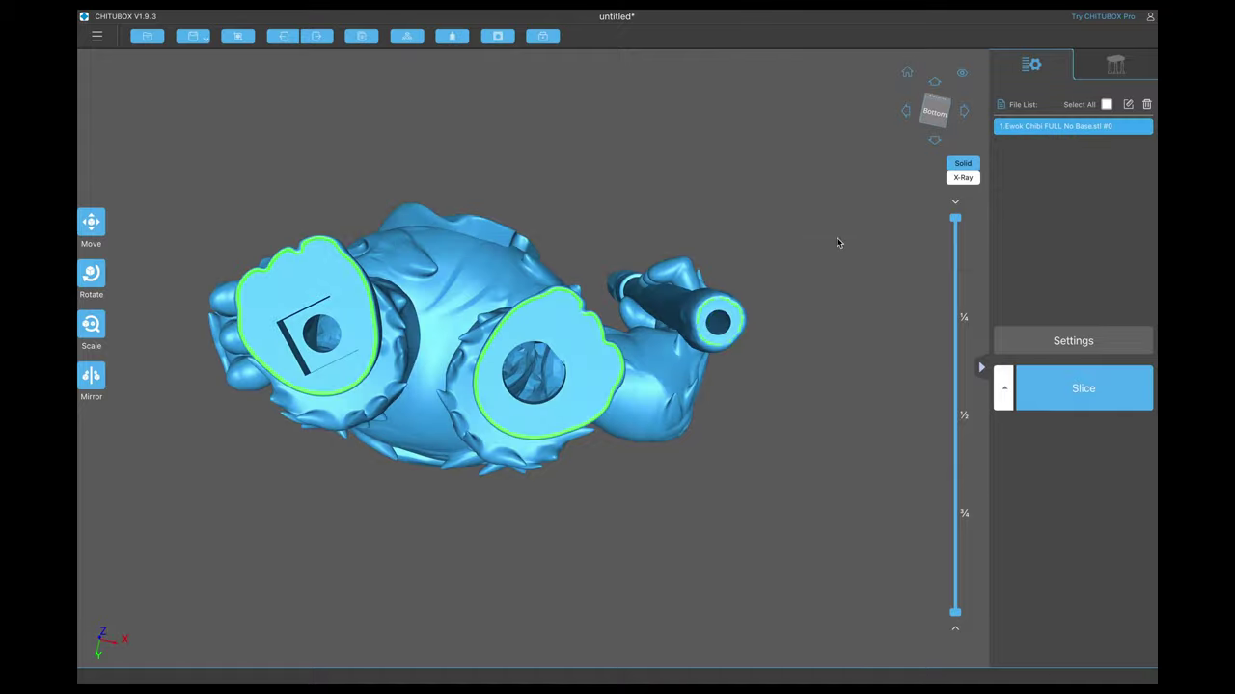
drag(839, 243, 815, 307)
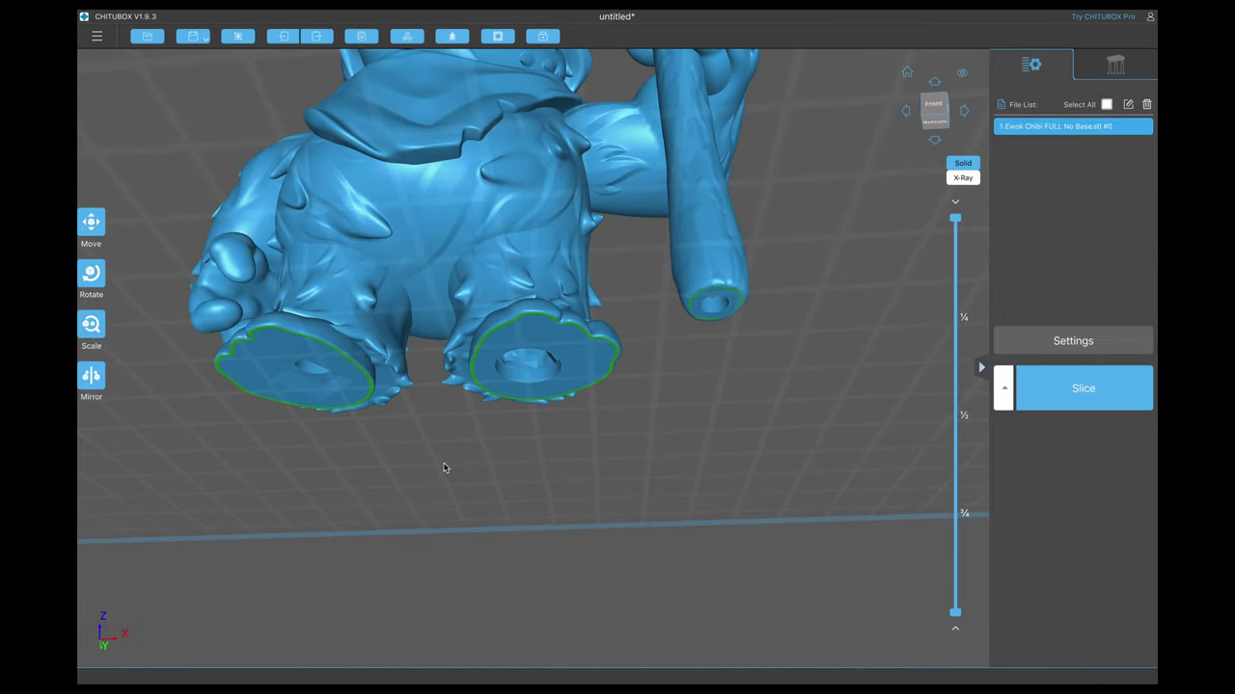
drag(444, 468, 486, 431)
click(498, 36)
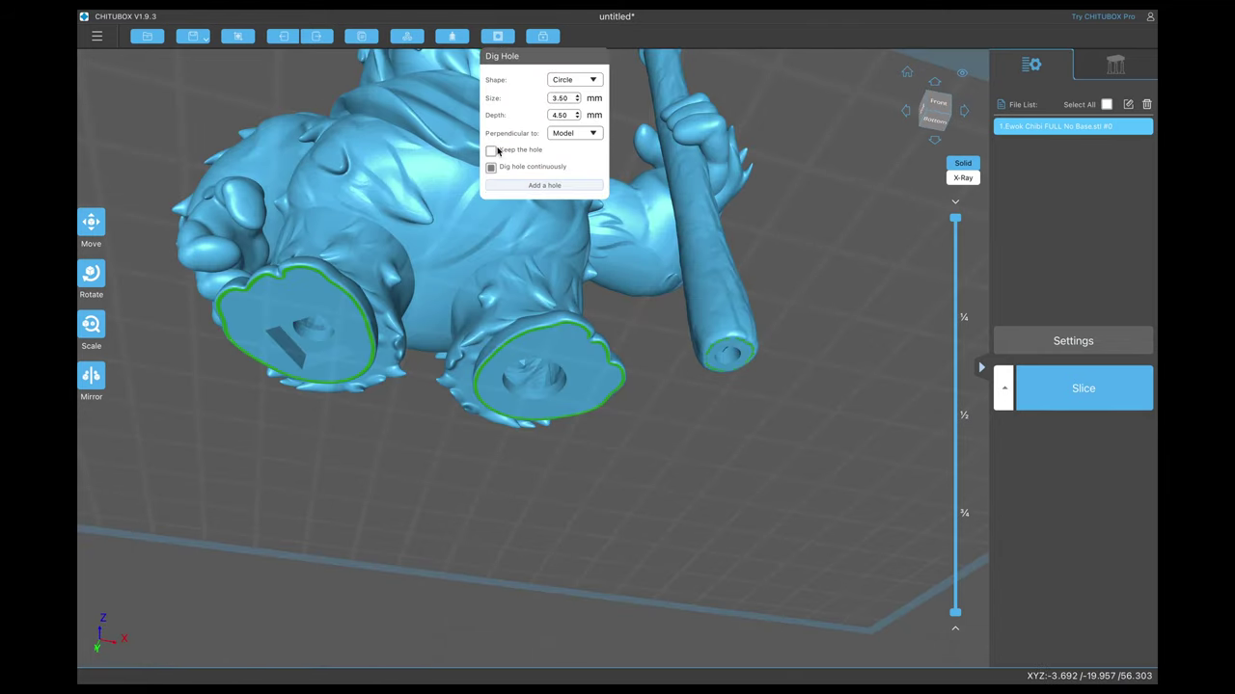
With Keep the hole ticked, dig a 3.5 mm hole in the staff end and select its saved plug #0.
click(585, 273)
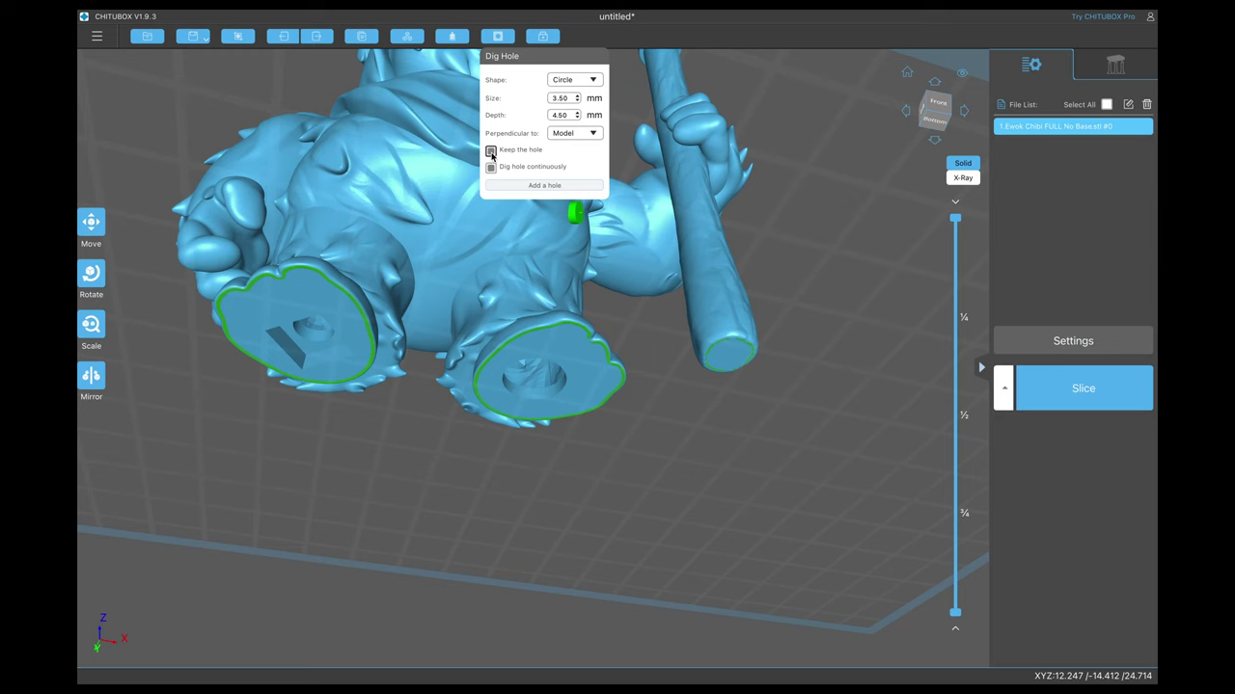
drag(785, 433, 718, 308)
click(717, 303)
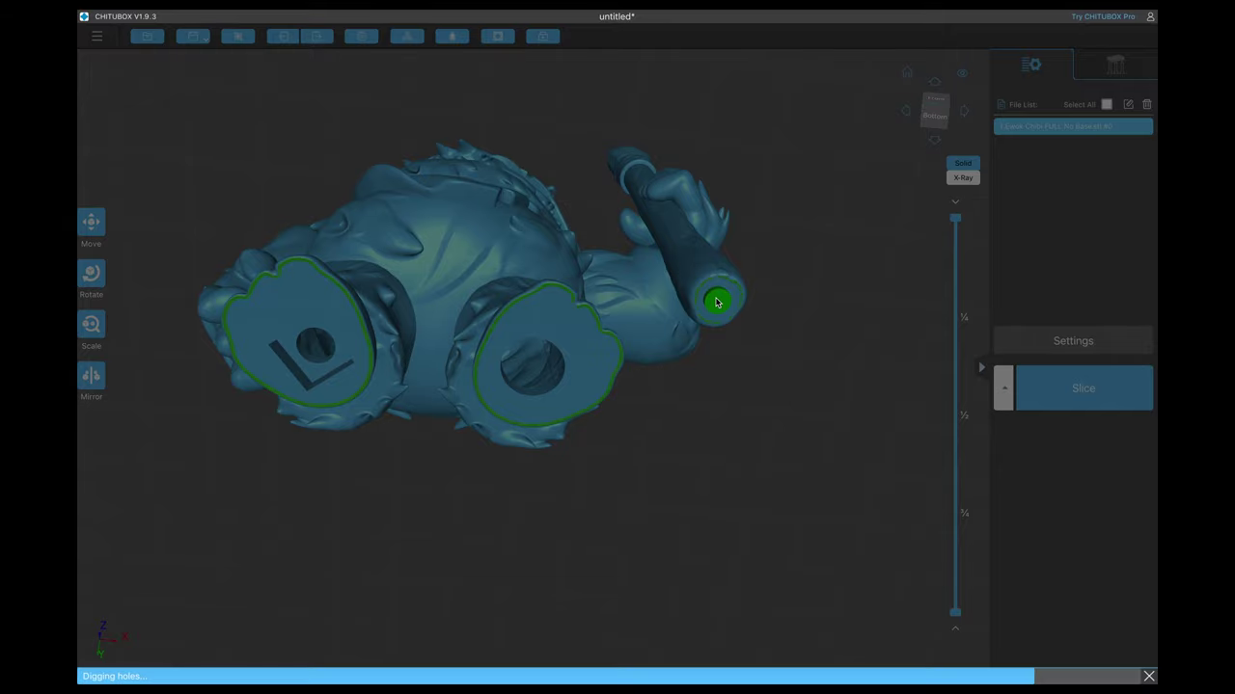
drag(717, 302, 407, 467)
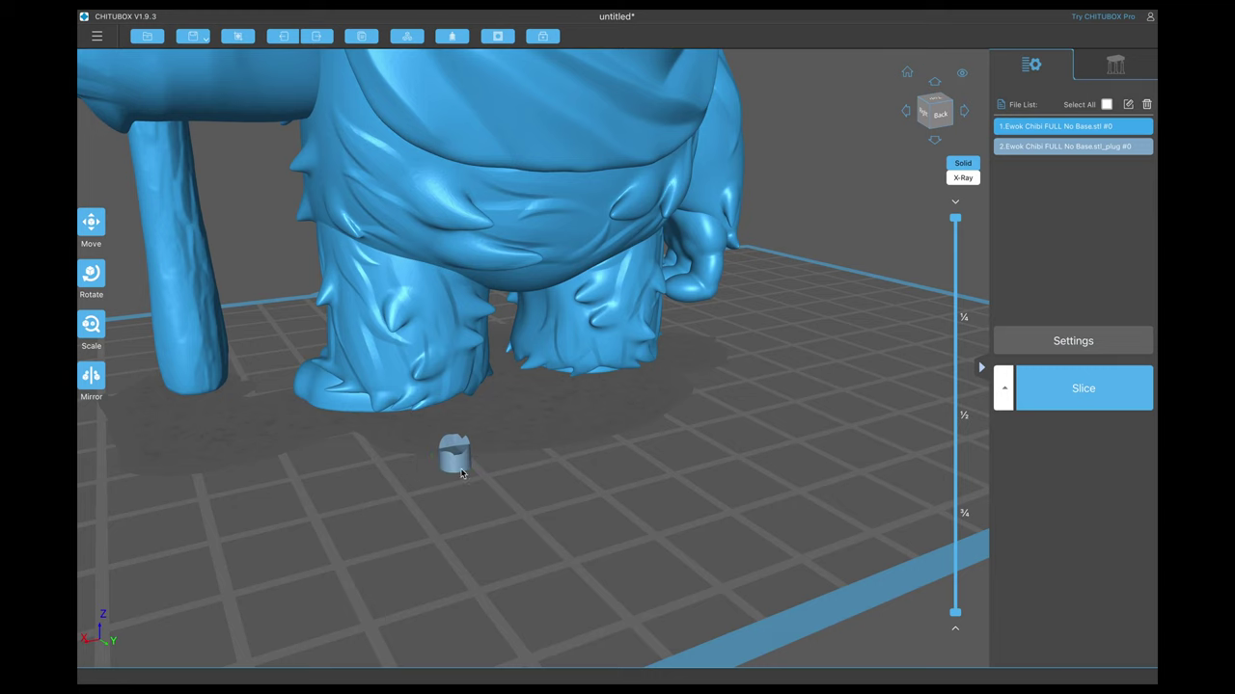
click(461, 473)
Orbit from the plug round to a low view of the Ewok's back.
drag(475, 456, 643, 340)
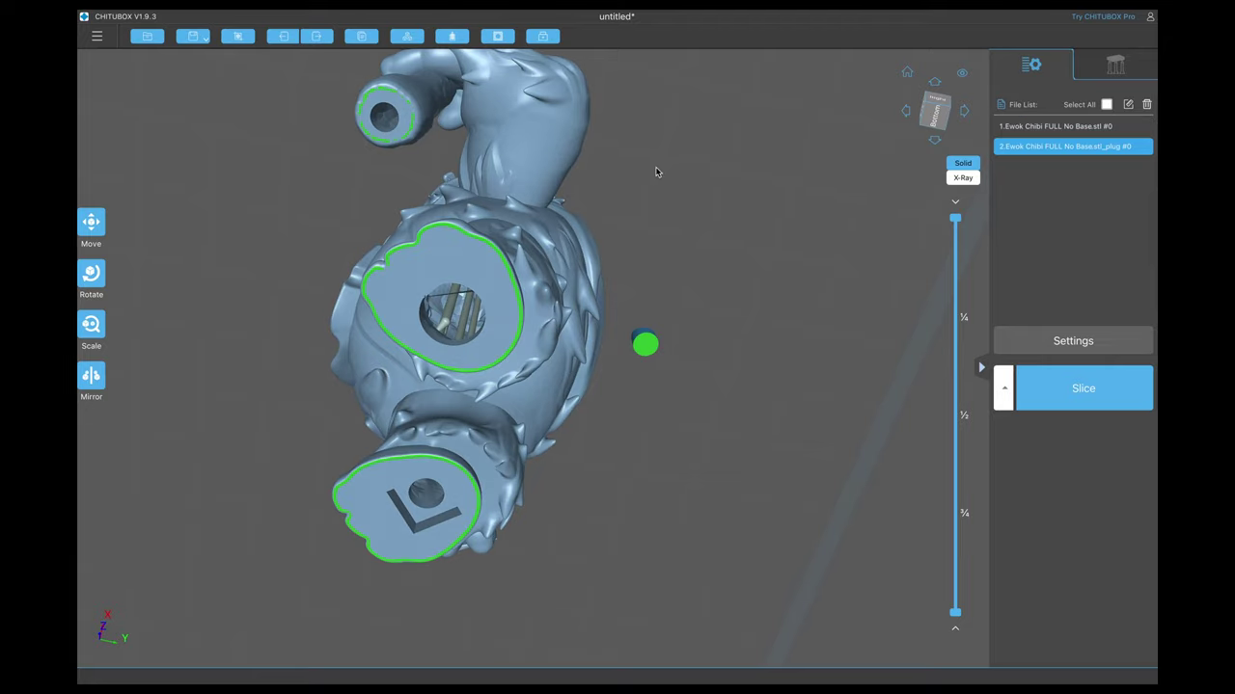
drag(688, 151, 606, 273)
scroll(606, 273, down, 5)
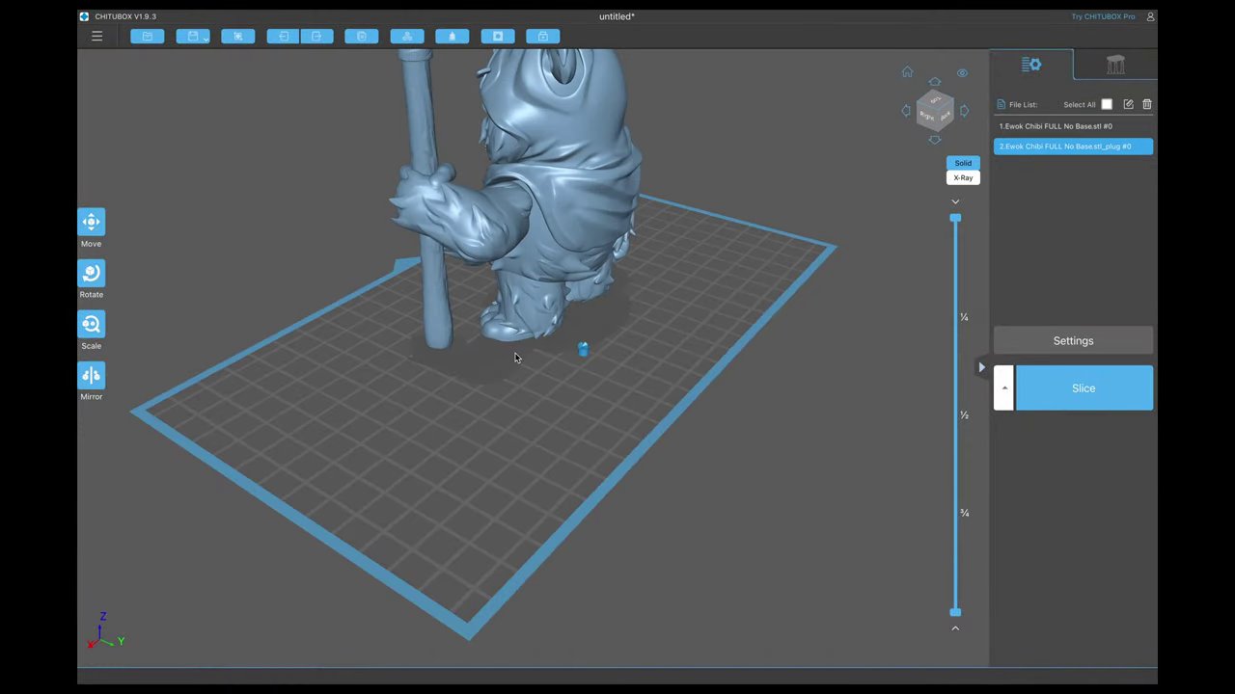
drag(515, 358, 425, 360)
scroll(556, 142, up, 3)
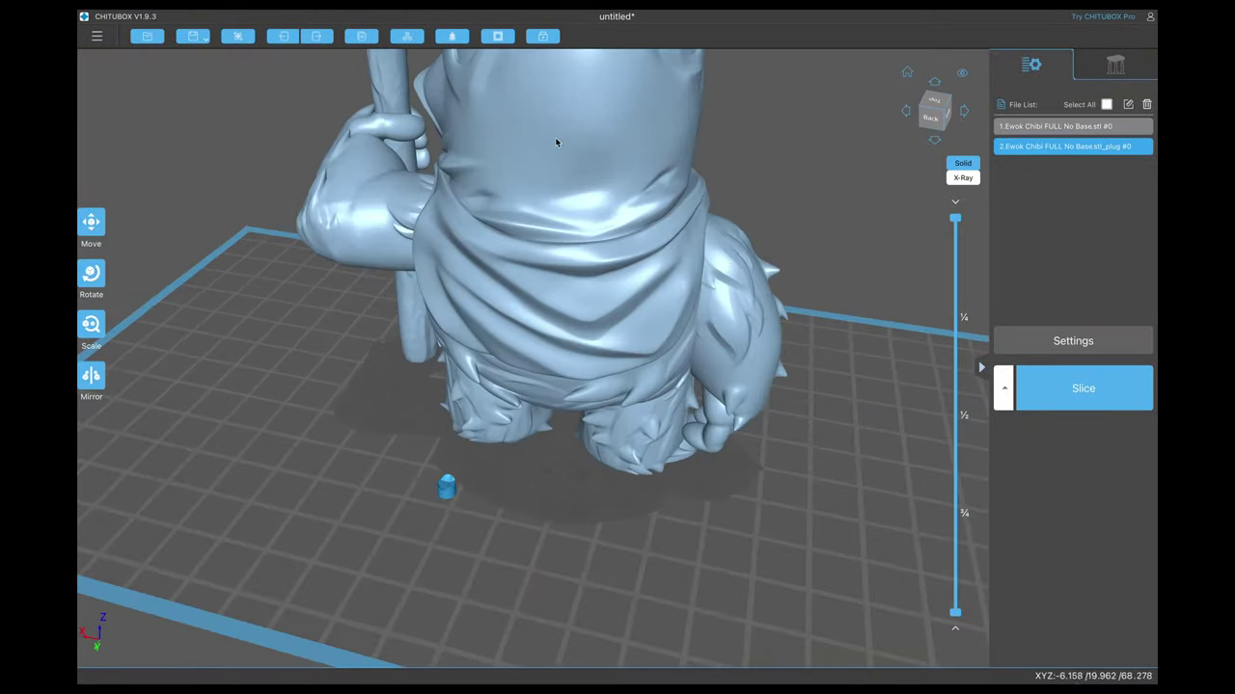
Dig a drain hole in the Ewok's back, keeping its plug as plug #1.
click(501, 38)
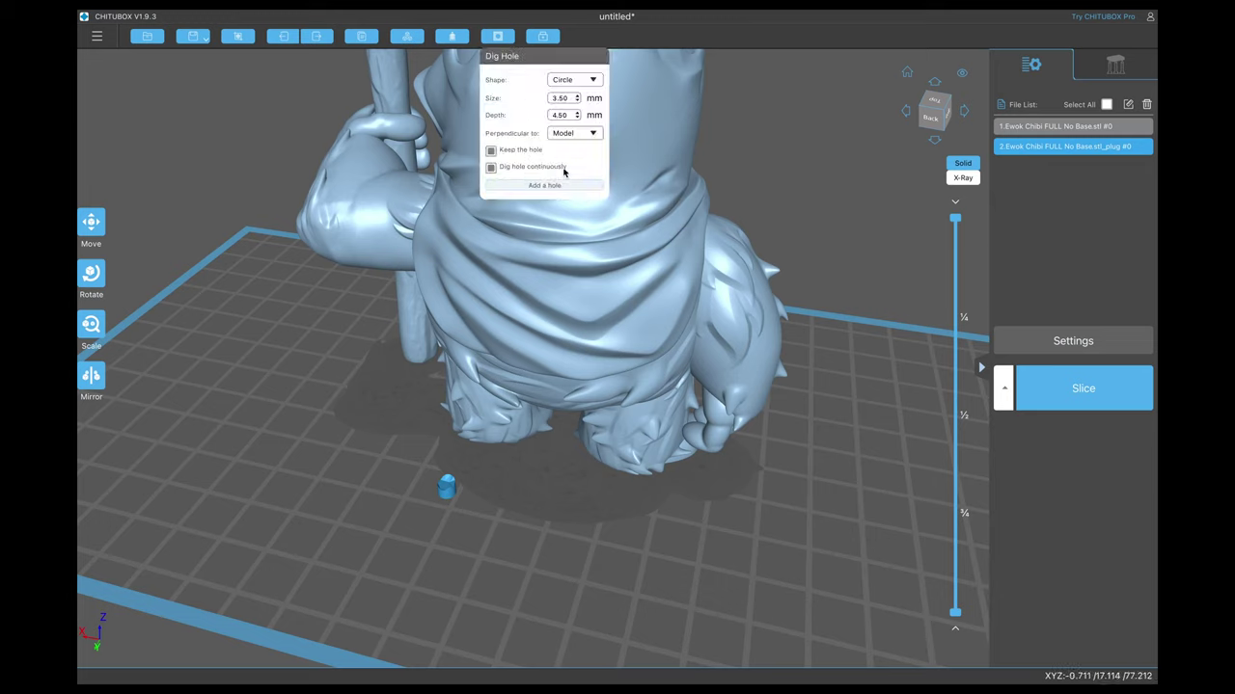
click(751, 130)
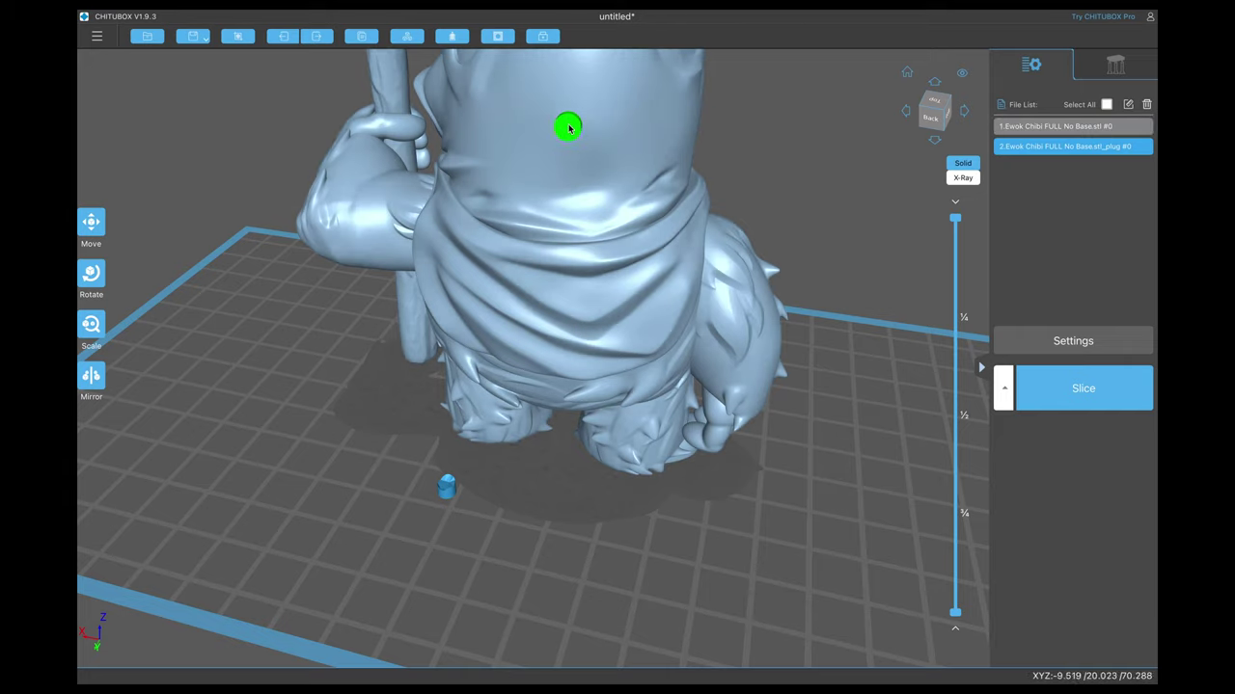
click(568, 128)
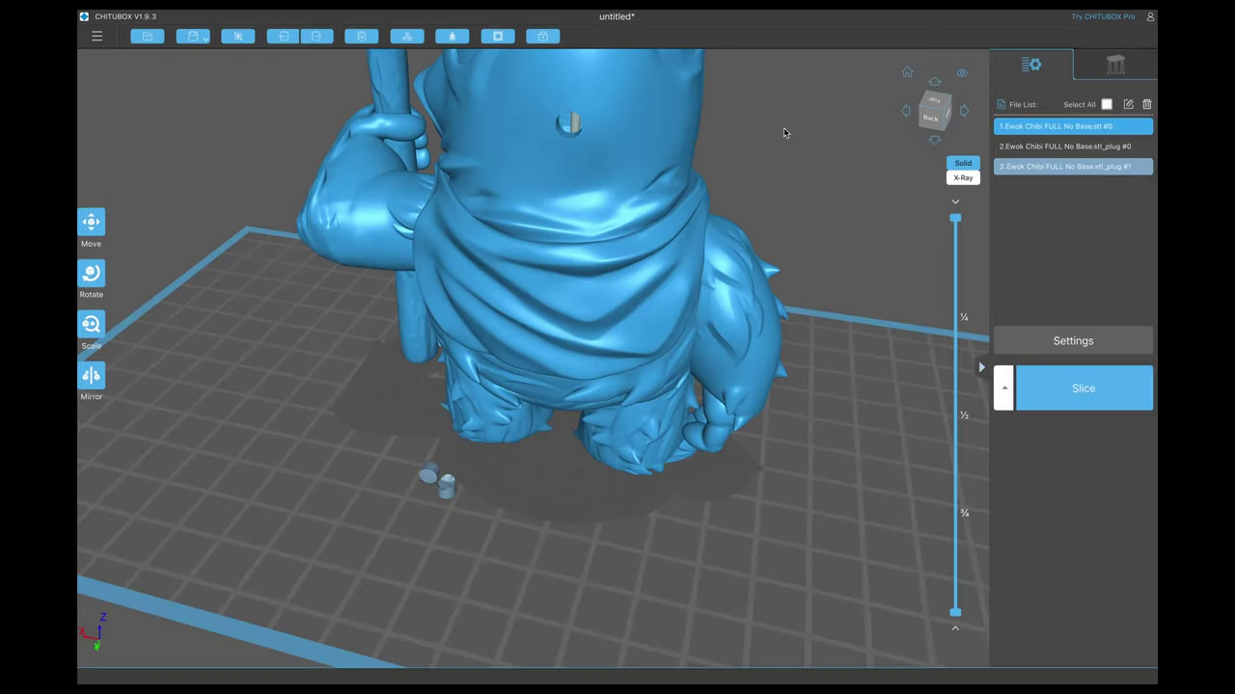
drag(783, 133, 759, 143)
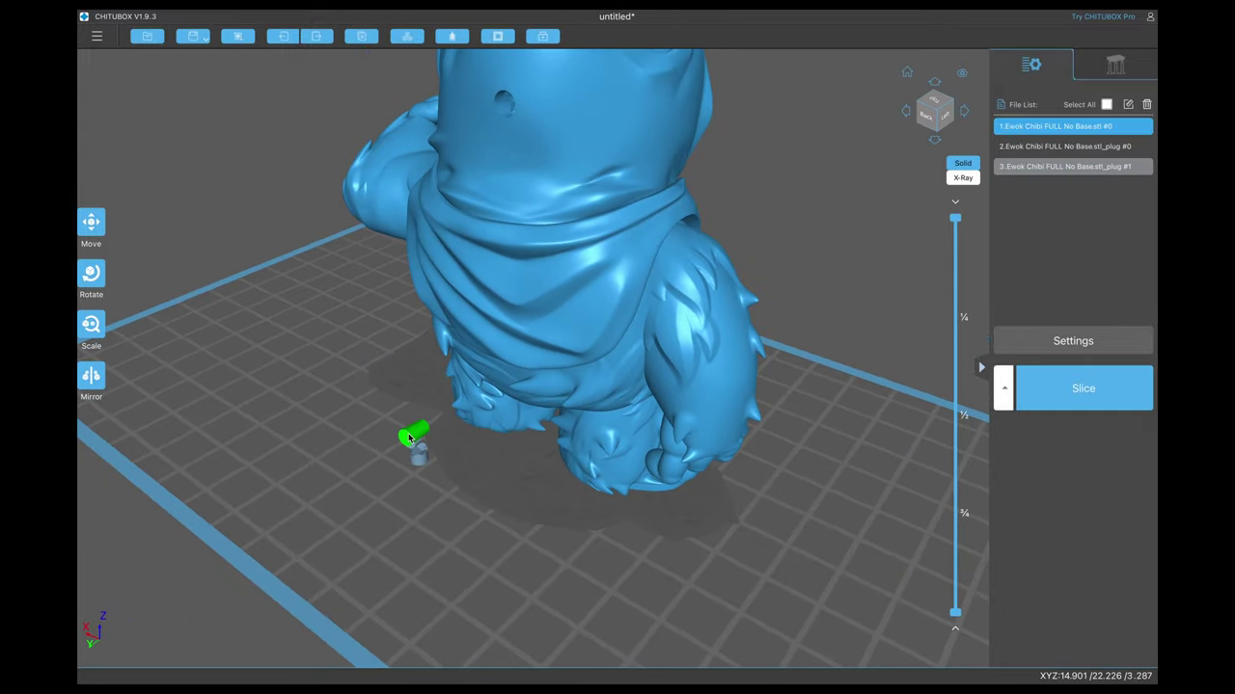
drag(359, 438, 557, 416)
scroll(609, 461, up, 5)
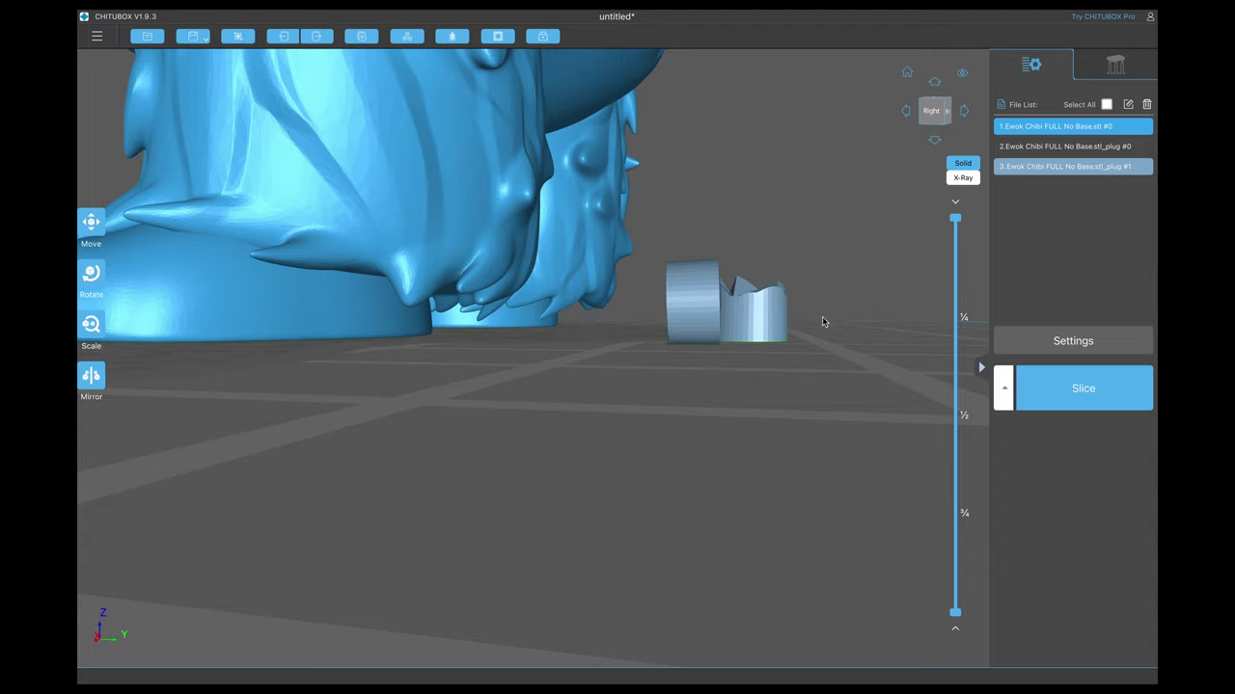
drag(822, 321, 678, 376)
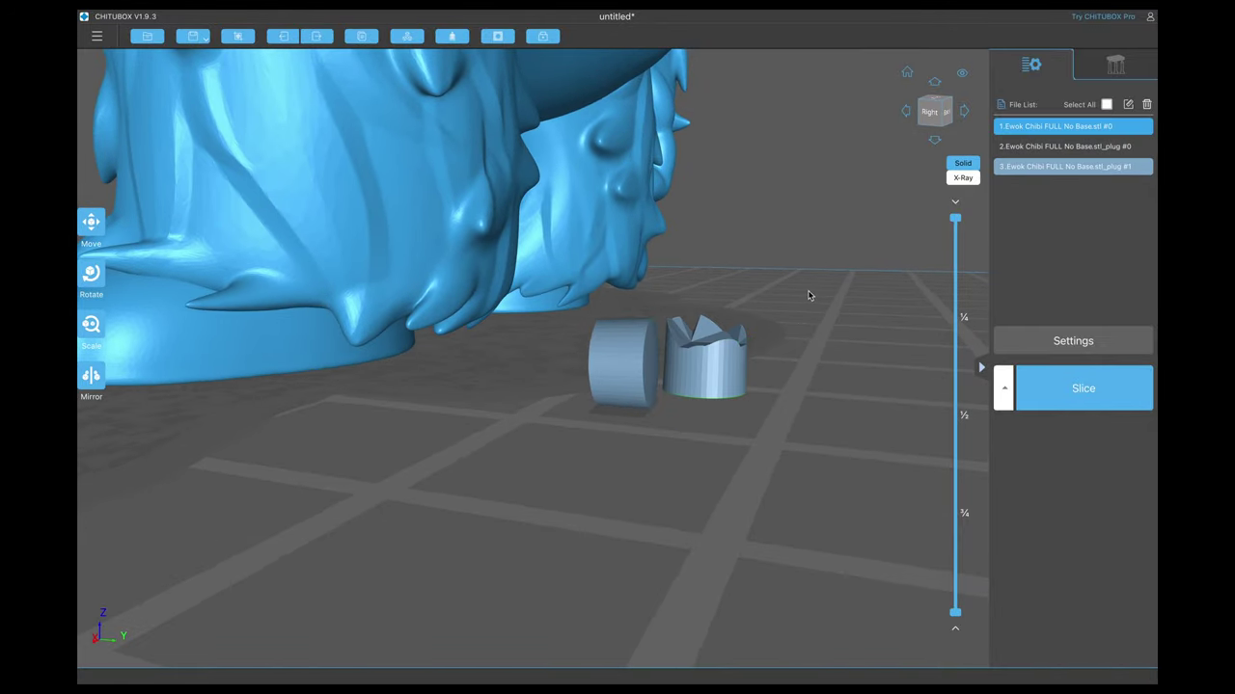
mouse_move(808, 295)
mouse_down()
mouse_move(810, 334)
mouse_move(839, 300)
mouse_move(785, 300)
mouse_up()
mouse_move(454, 295)
mouse_down()
mouse_move(278, 418)
mouse_move(489, 230)
mouse_up()
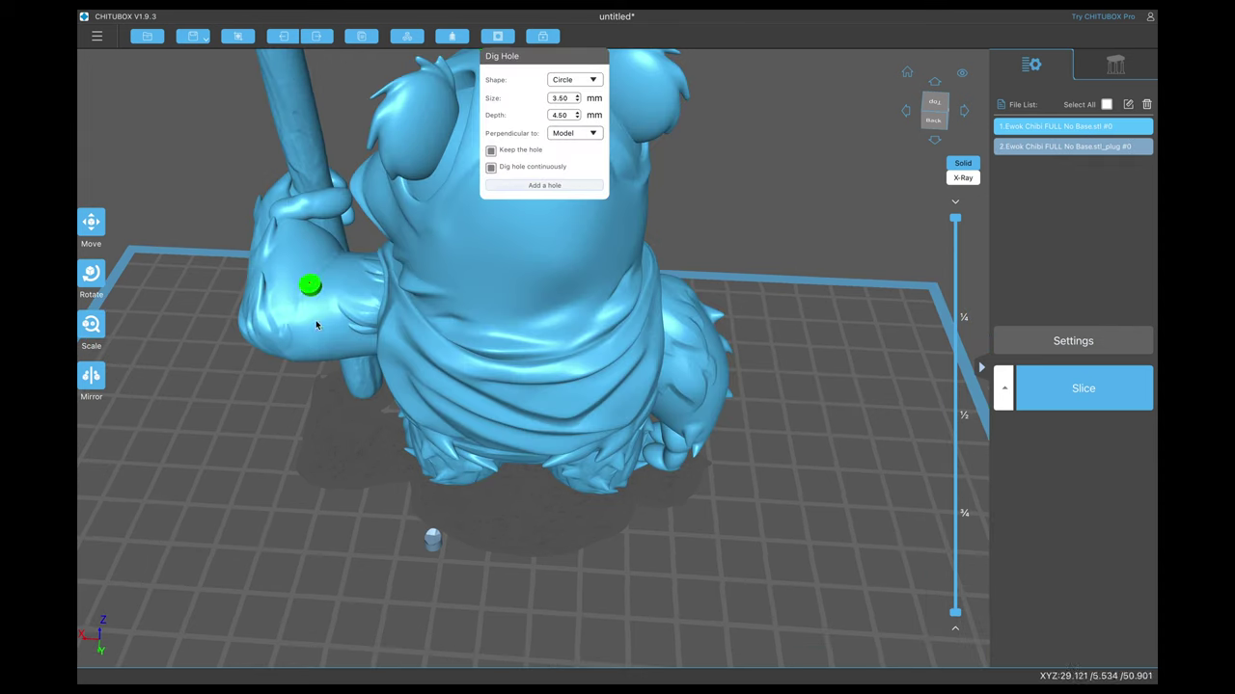
Adjust the depth and dig a 3.5 mm plugged drain hole near one foot sole's rim.
drag(309, 283, 403, 249)
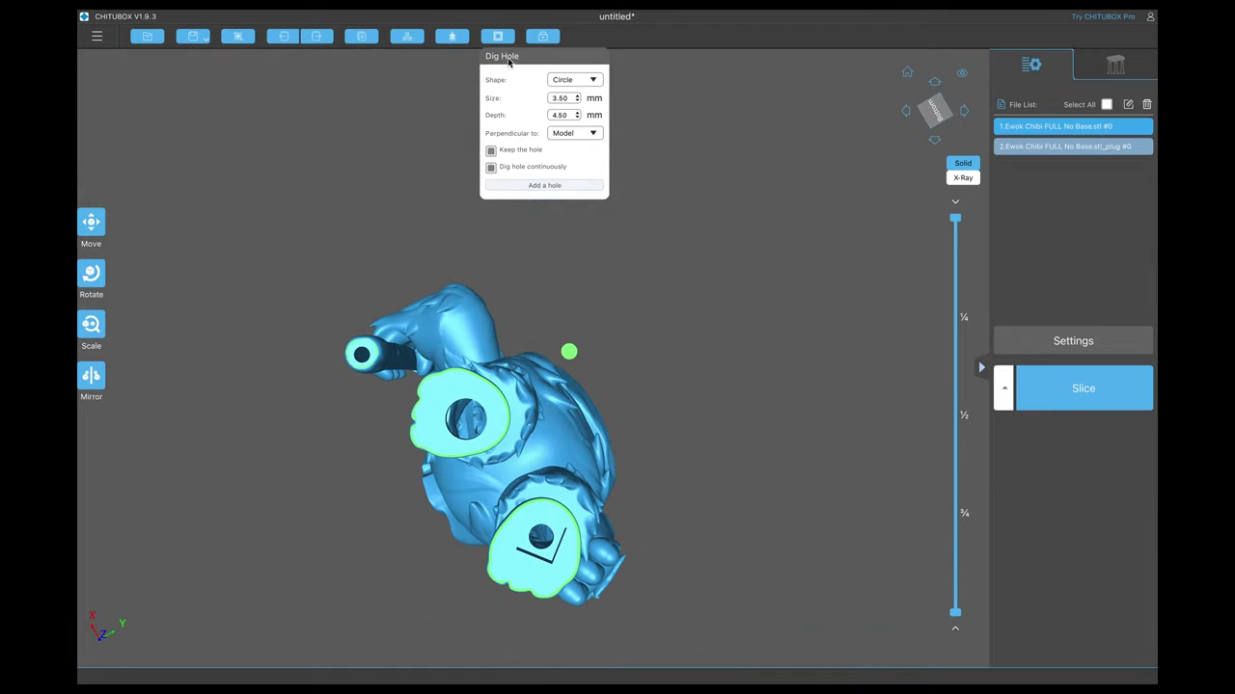
drag(560, 300, 659, 388)
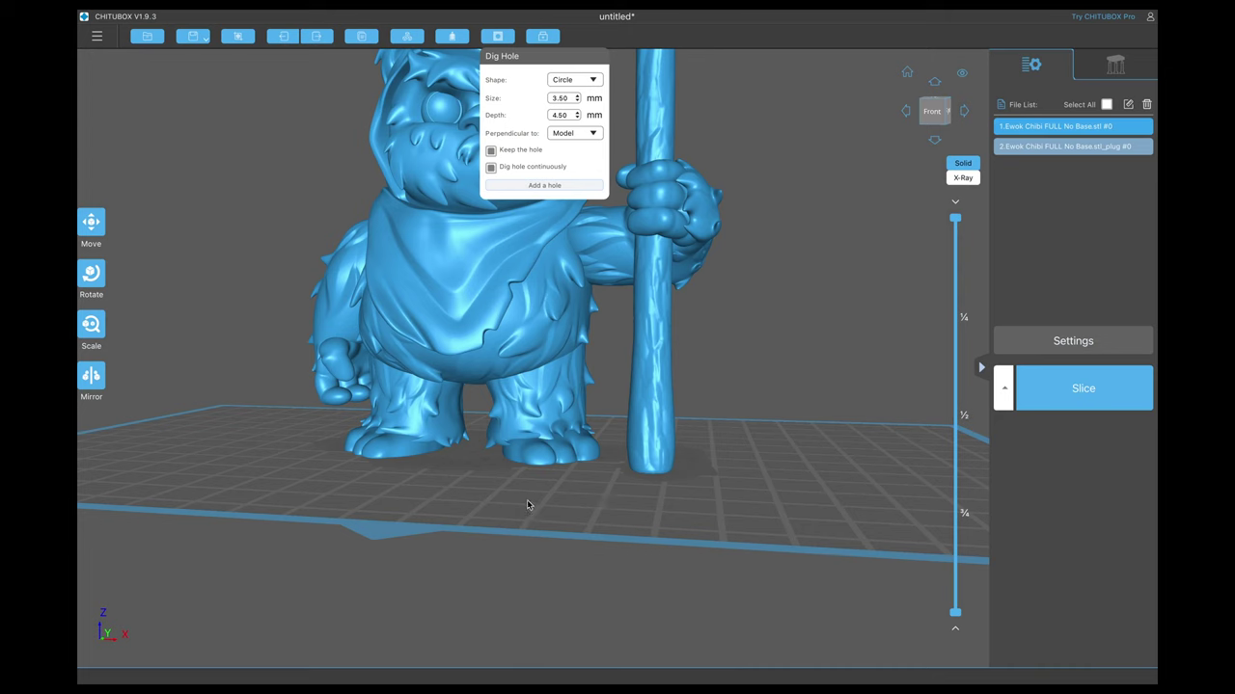
drag(526, 500, 568, 133)
click(497, 184)
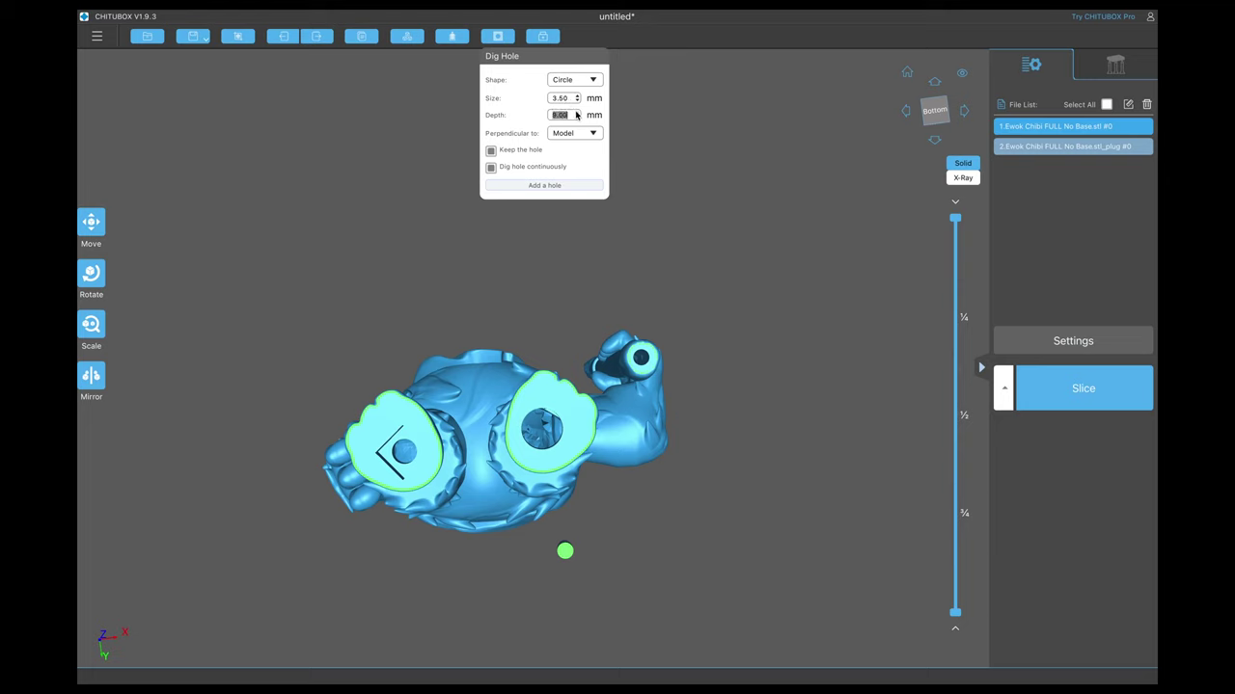
click(583, 413)
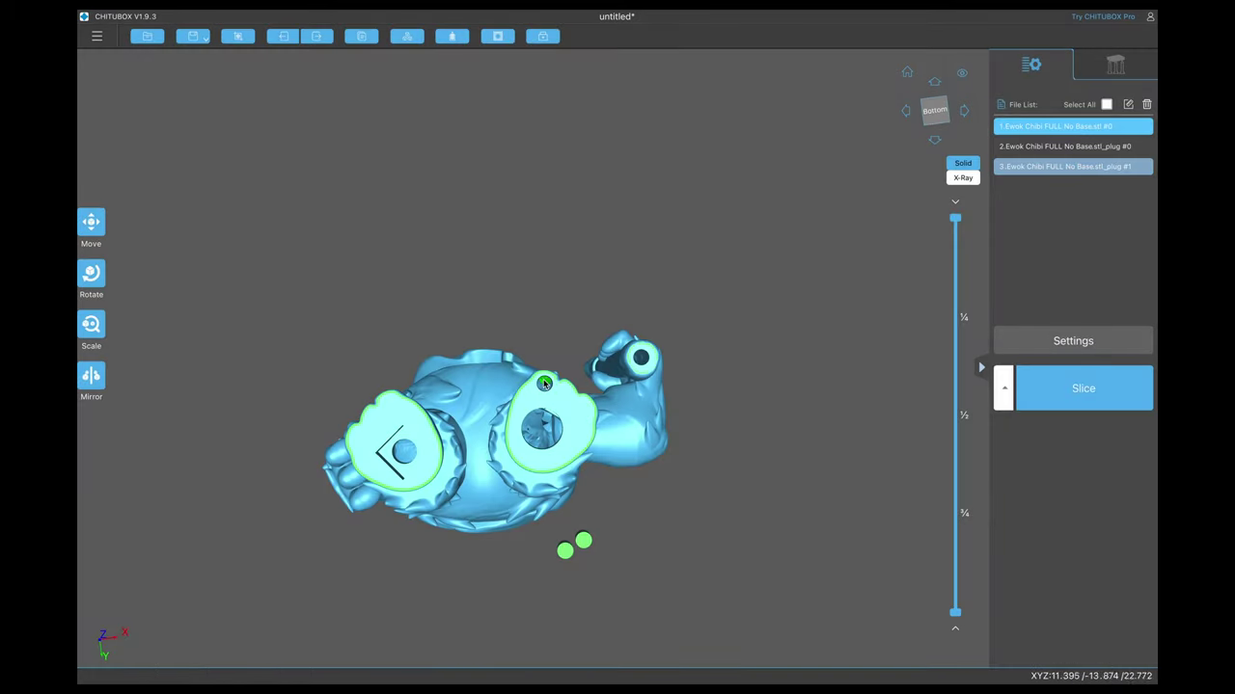
mouse_move(574, 300)
mouse_down()
mouse_move(580, 430)
mouse_move(573, 463)
mouse_move(540, 496)
mouse_move(565, 440)
mouse_move(566, 297)
mouse_up()
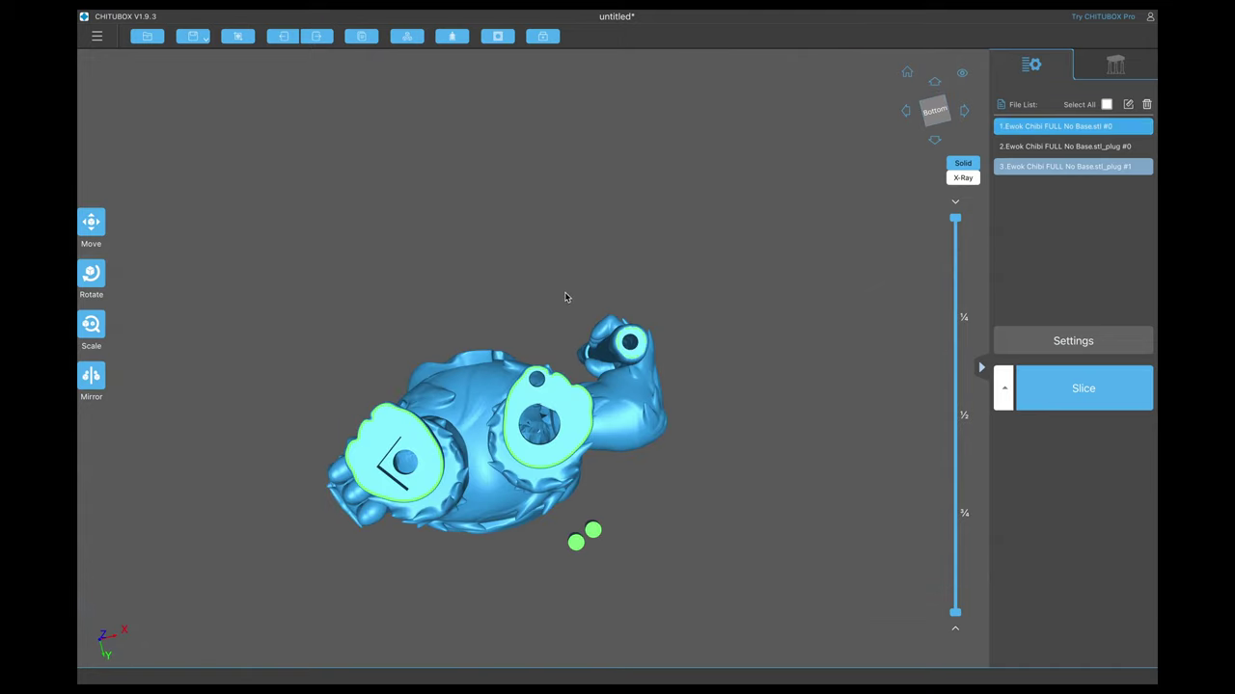
Reopen the Dig Hole settings showing the 3.50 mm Circle and its depth.
click(494, 39)
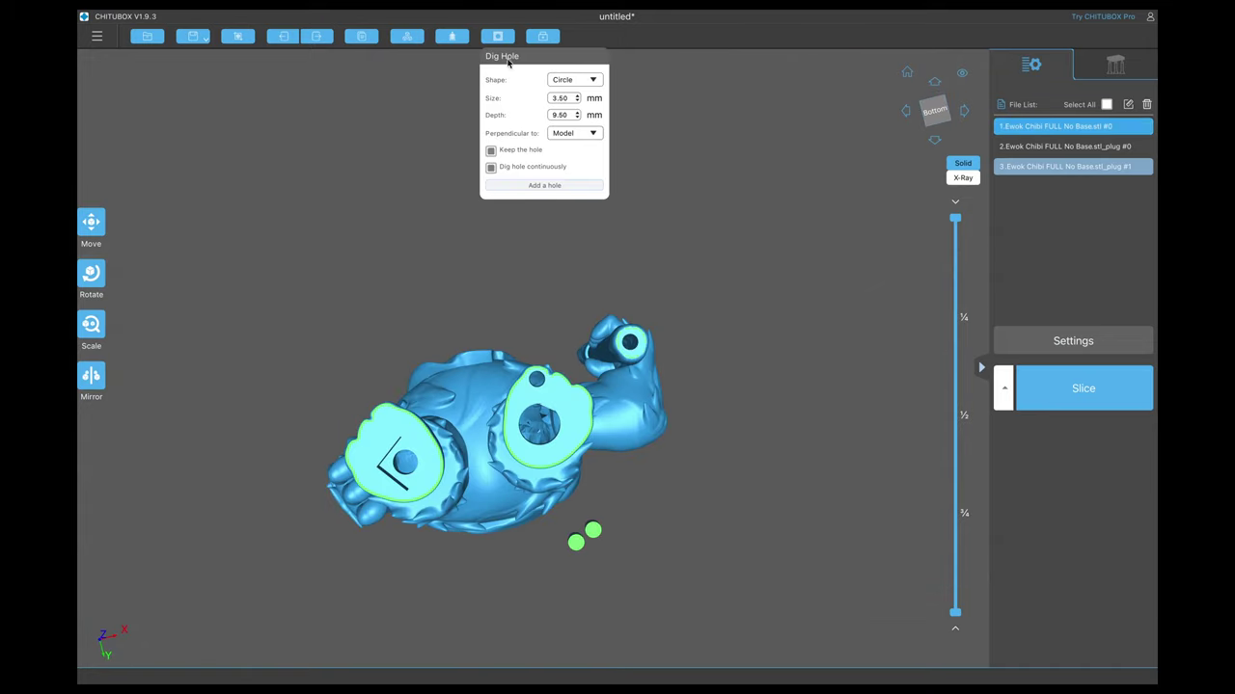